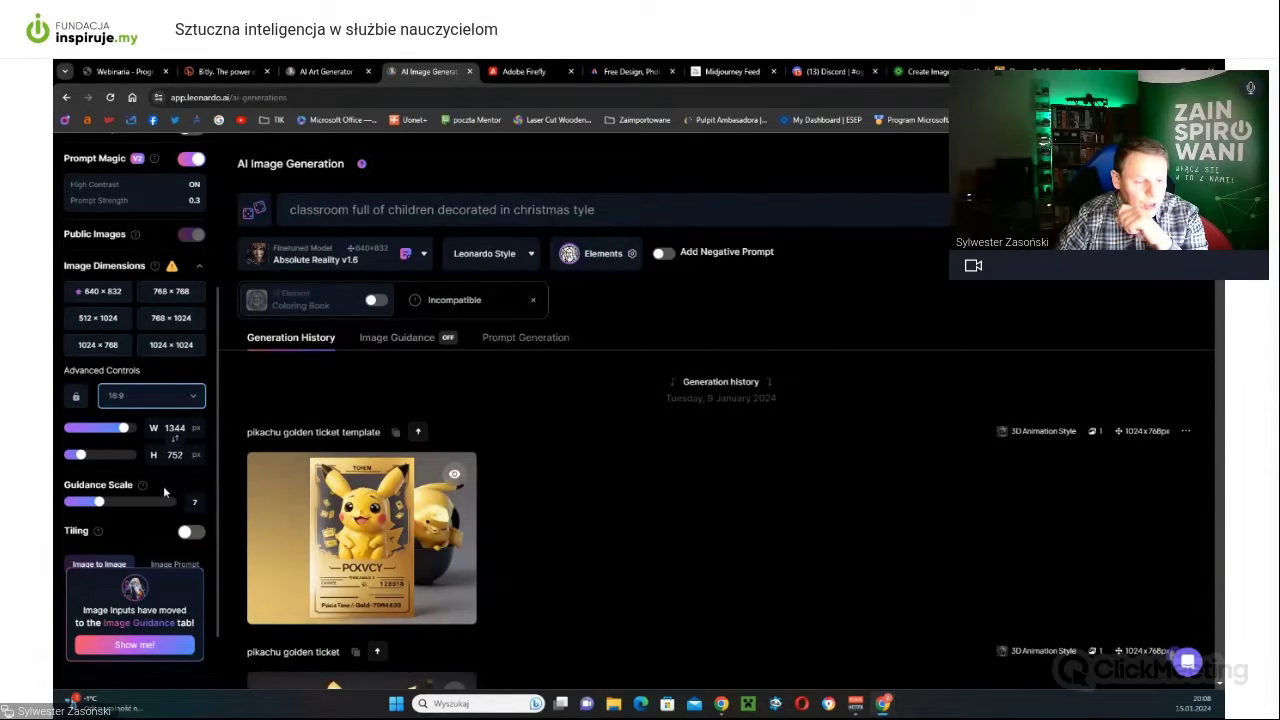
# Try a Guidance Scale of 12 for the image generation, and settle on a value of 8.
pyautogui.scroll(-1, 163, 486)
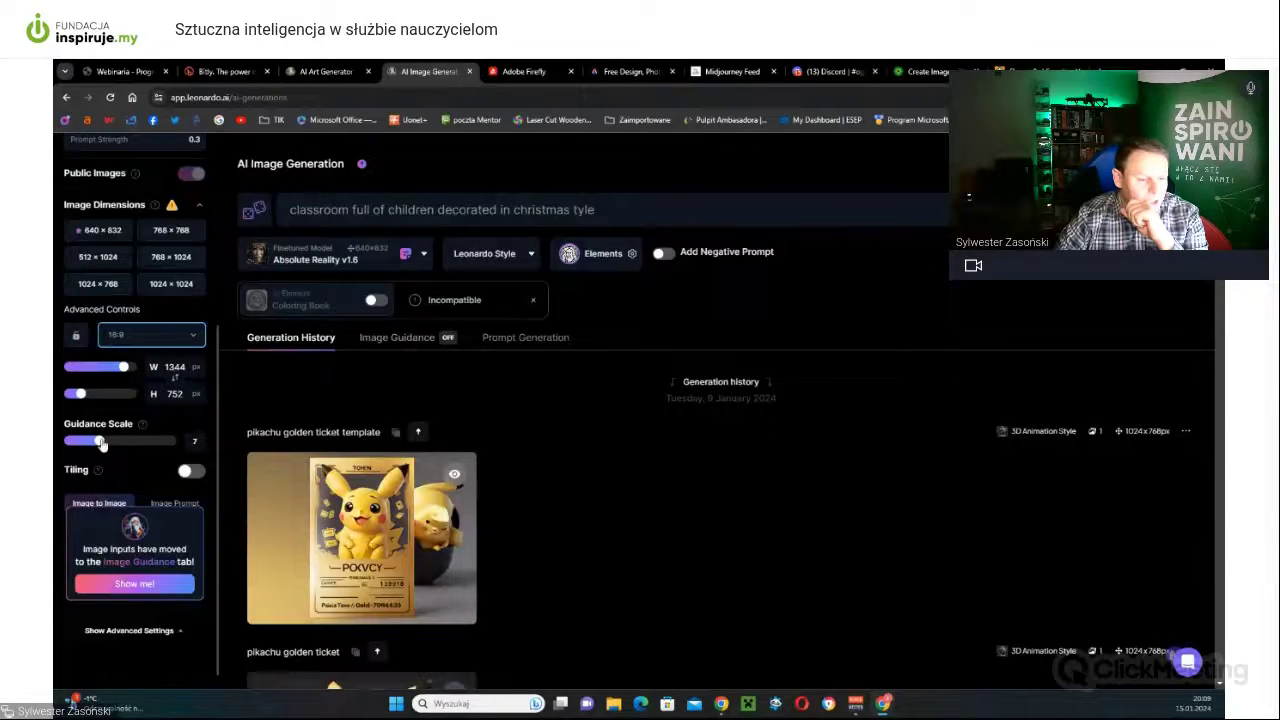
pyautogui.moveTo(102, 445)
pyautogui.mouseDown()
pyautogui.moveTo(135, 448)
pyautogui.moveTo(80, 448)
pyautogui.moveTo(170, 448)
pyautogui.moveTo(109, 452)
pyautogui.mouseUp()
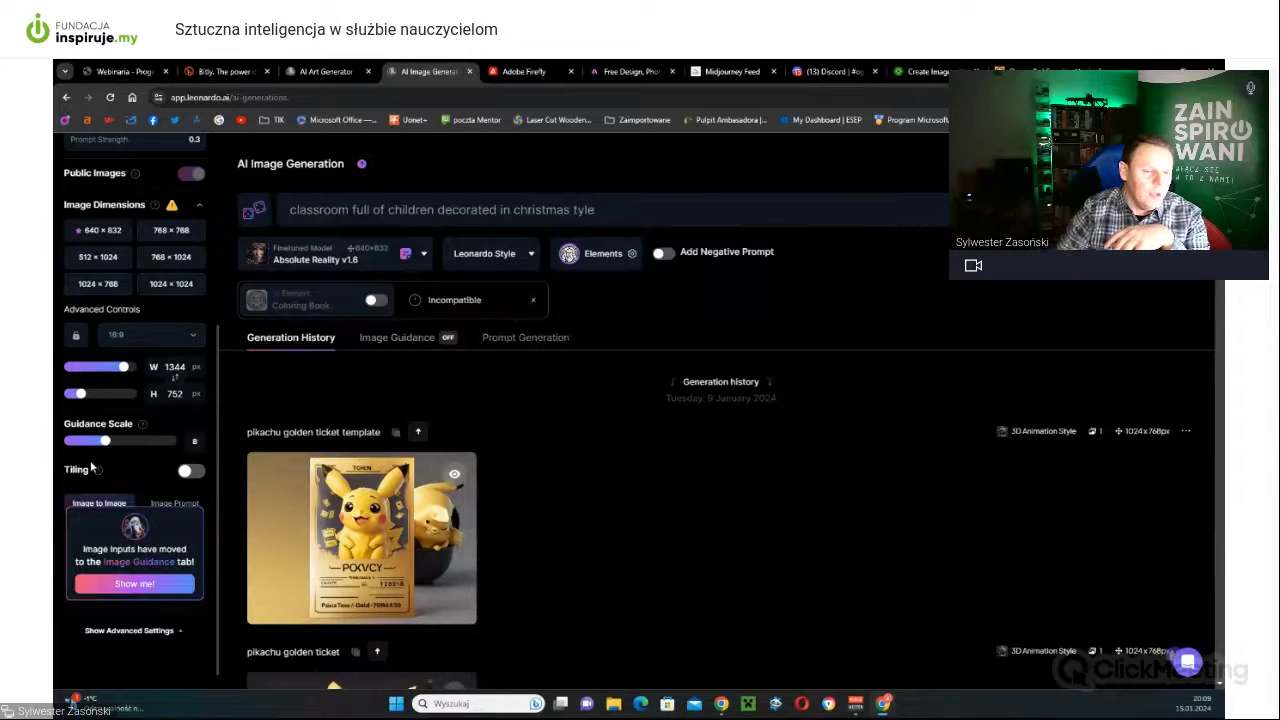
pyautogui.moveTo(105, 441); pyautogui.dragTo(131, 449)
pyautogui.moveTo(161, 430)
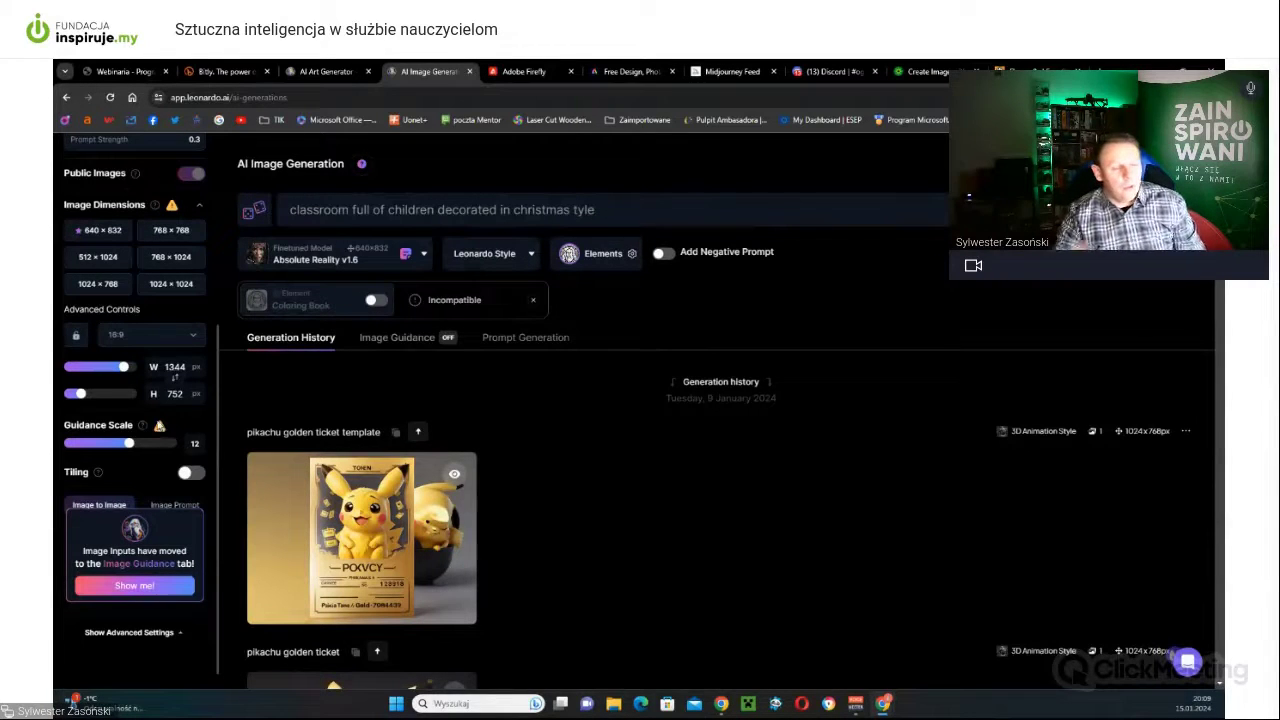
pyautogui.moveTo(133, 449); pyautogui.dragTo(104, 446)
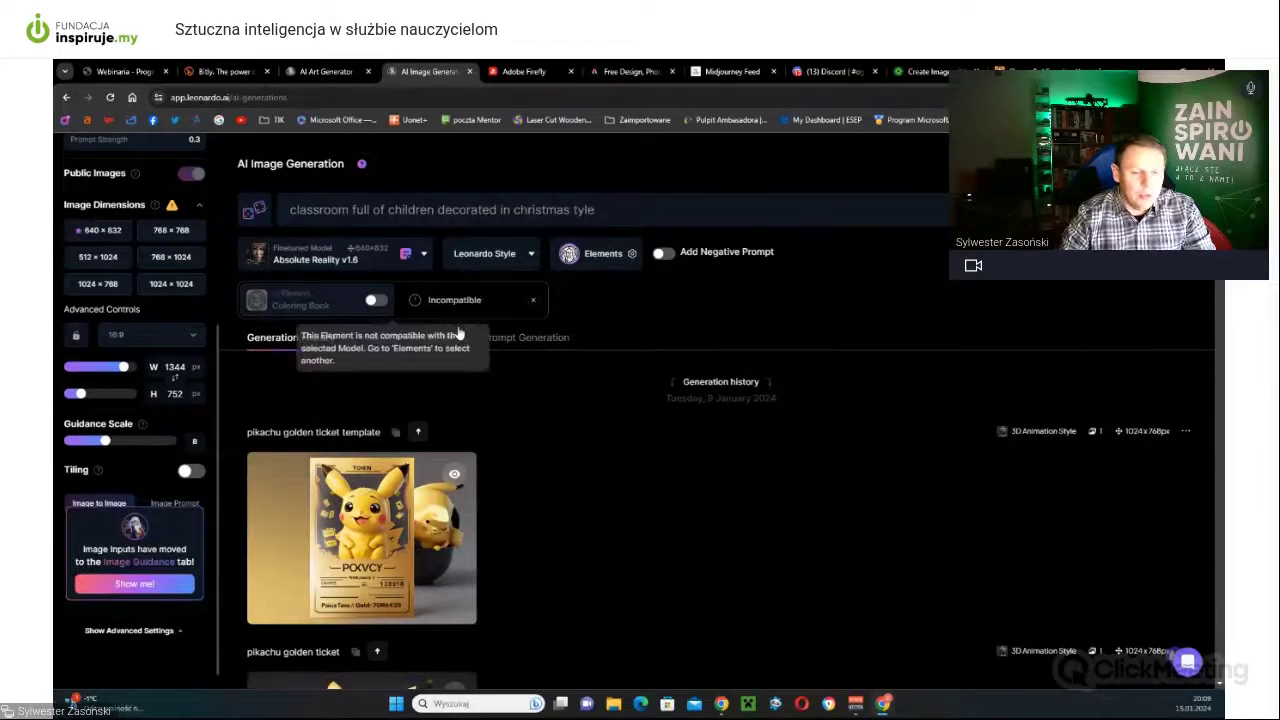
# Replace the whole prompt with "blue monday" and generate the image.
pyautogui.moveTo(596, 210); pyautogui.dragTo(286, 210)
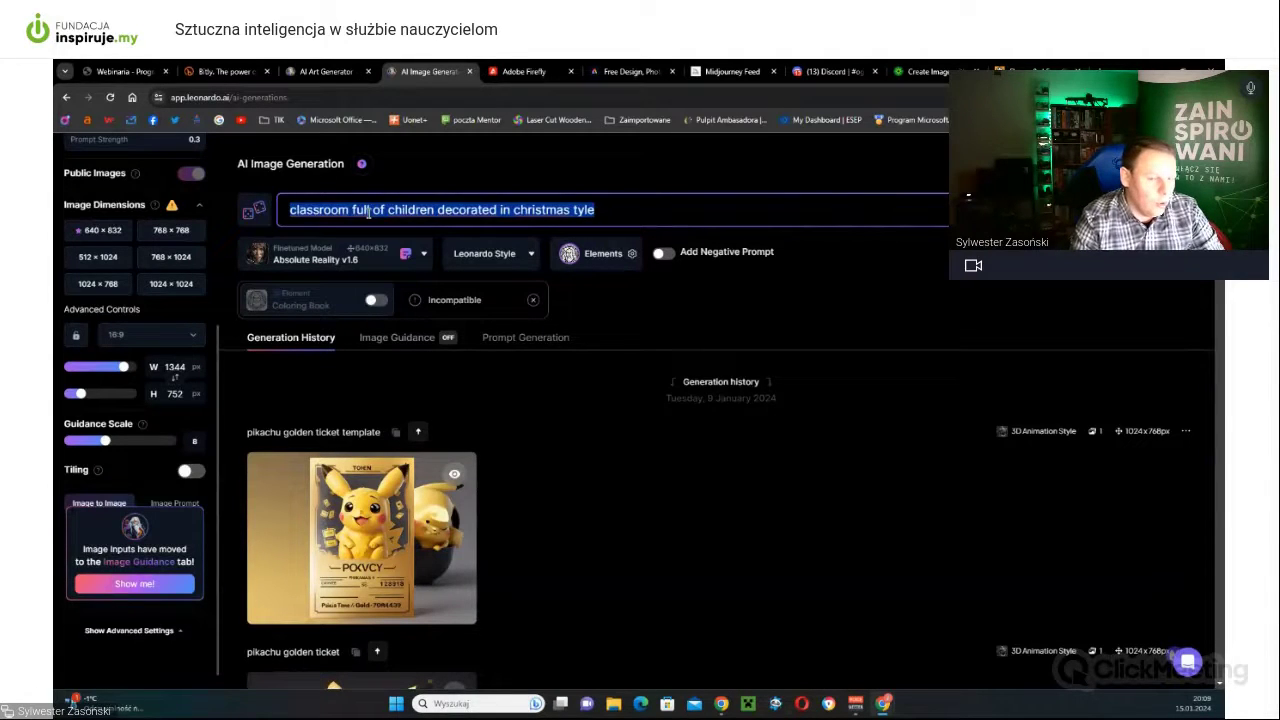
pyautogui.press('BackSpace')
pyautogui.write('blue monday')
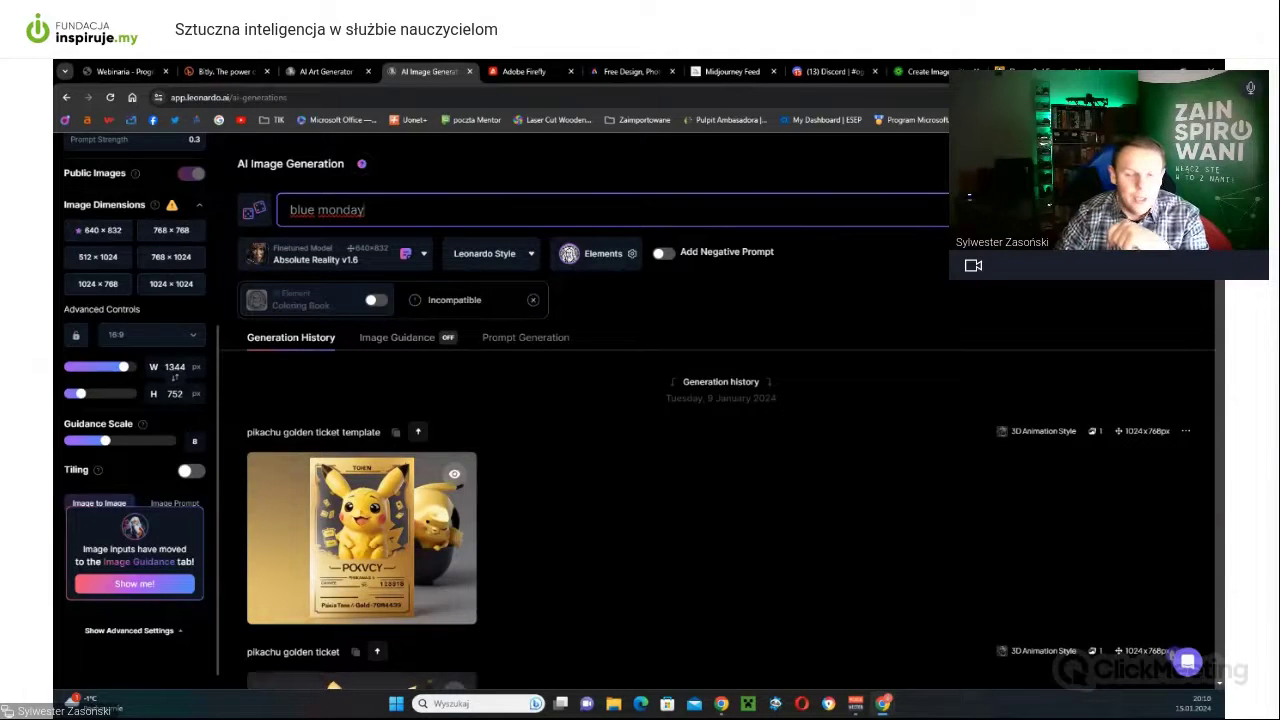
pyautogui.press('Return')
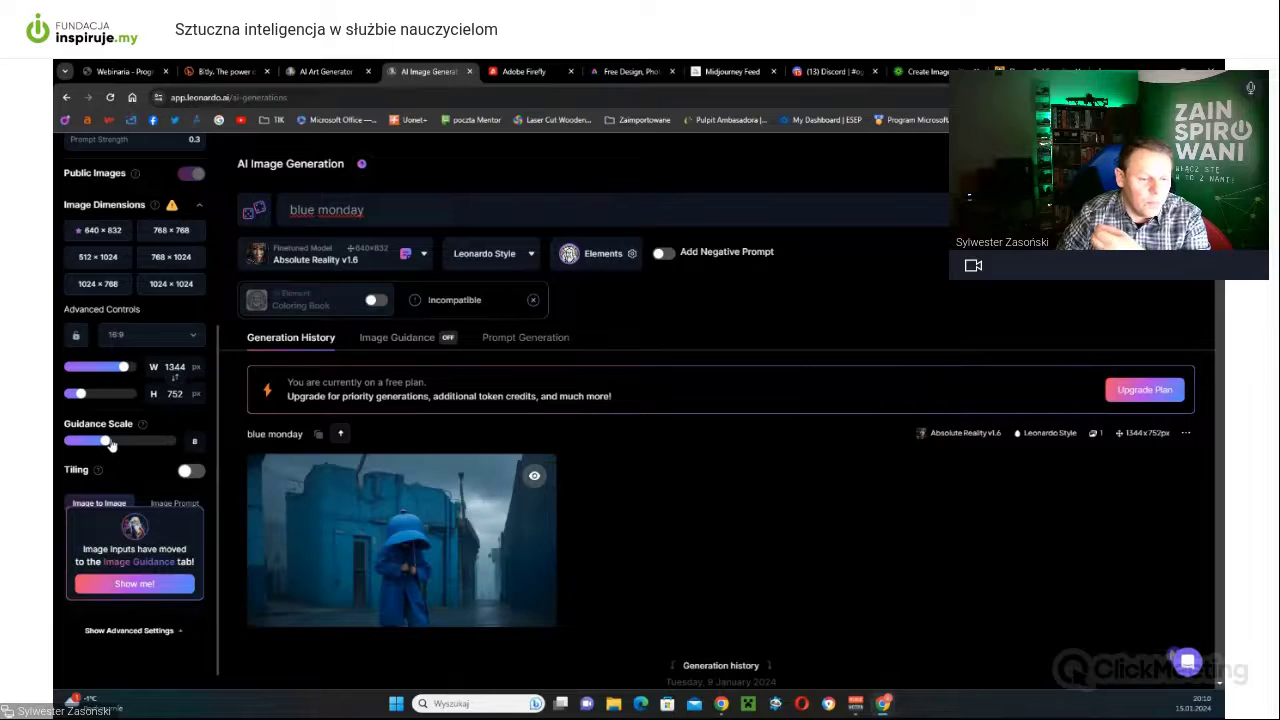
# View the generated "blue monday" image enlarged and return to the generation page.
pyautogui.scroll(-2, 370, 422)
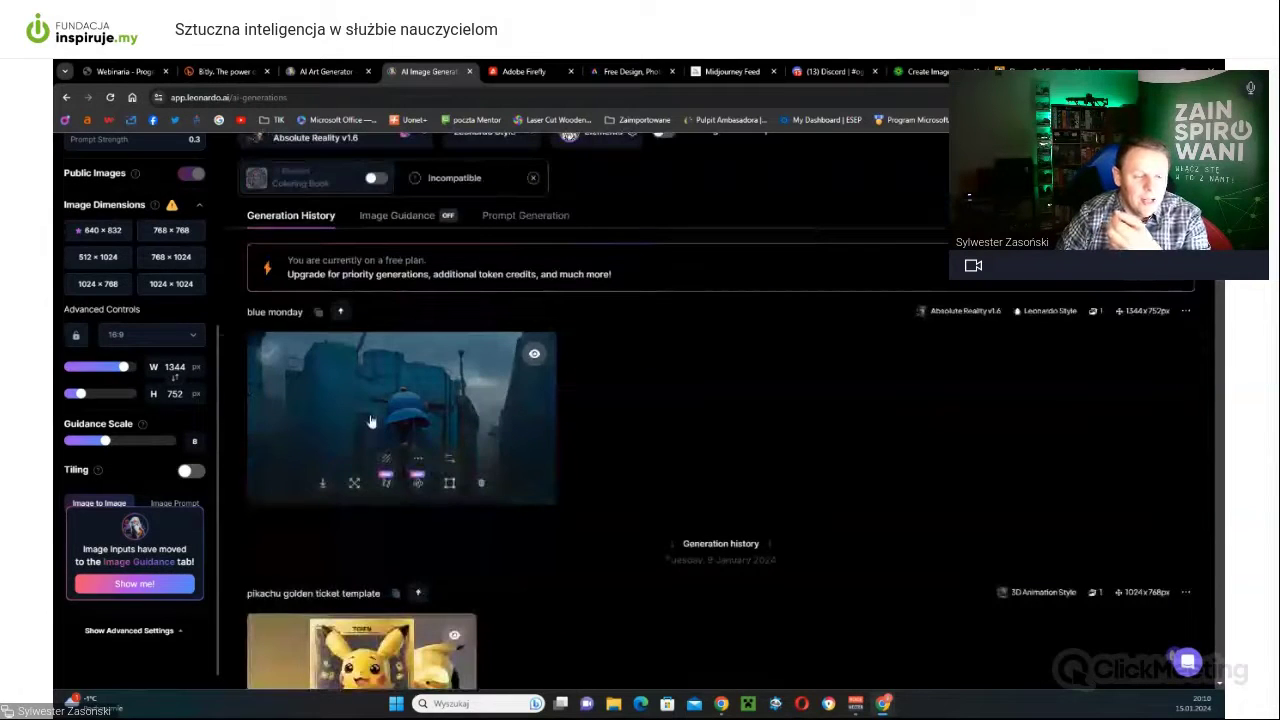
pyautogui.click(370, 422)
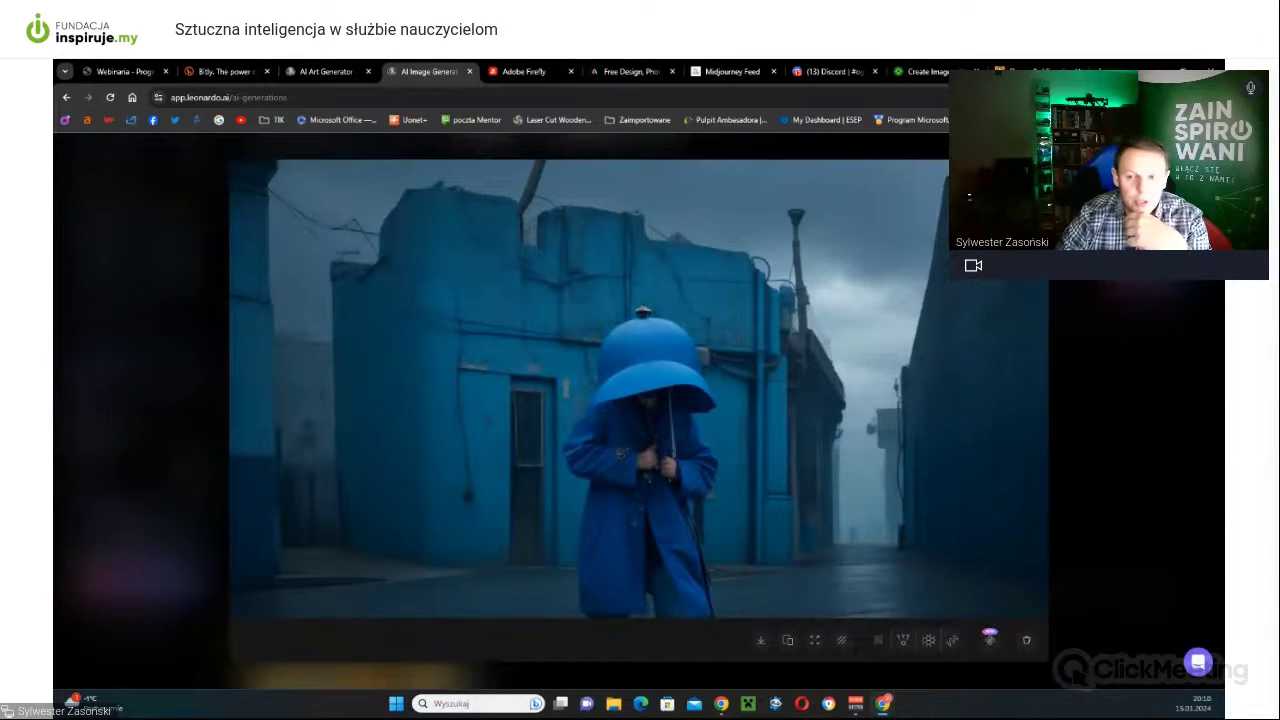
pyautogui.press('Escape')
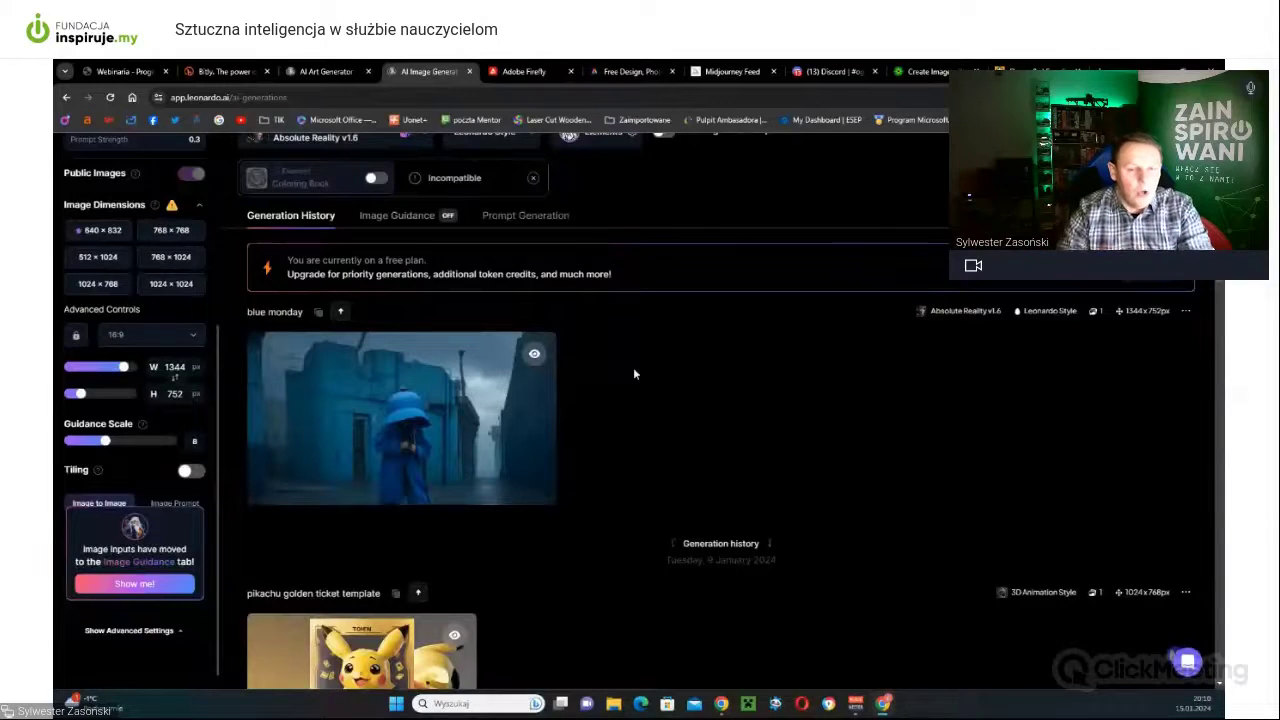
pyautogui.scroll(1, 610, 370)
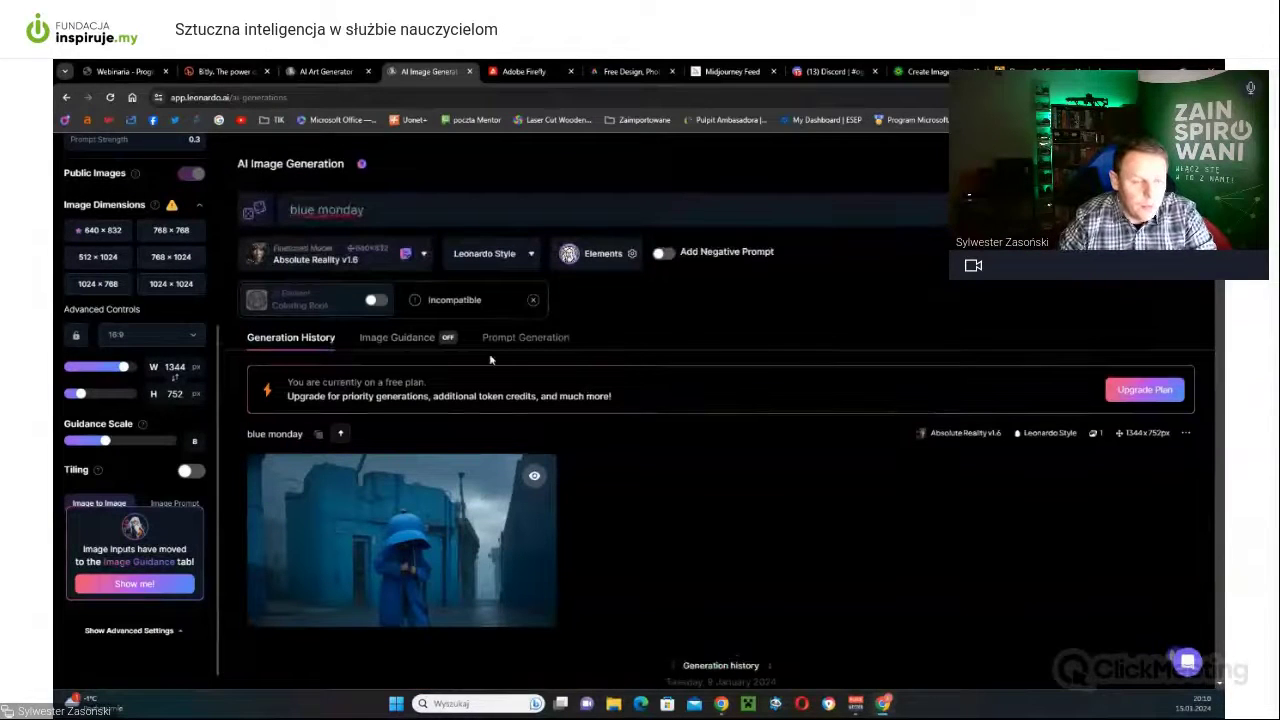
# Open the DeepL translator in a new browser tab and highlight its web address.
pyautogui.tripleClick(327, 210)
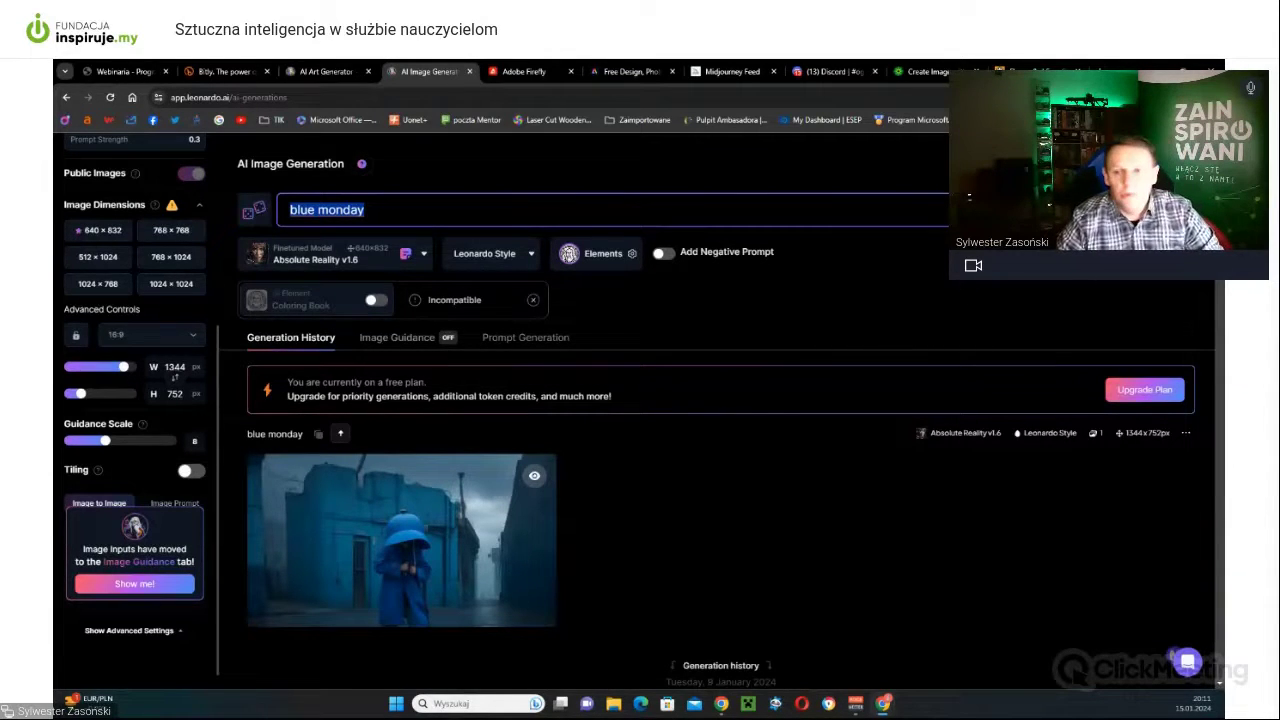
pyautogui.hotkey('ctrl', 't')
pyautogui.write('dee')
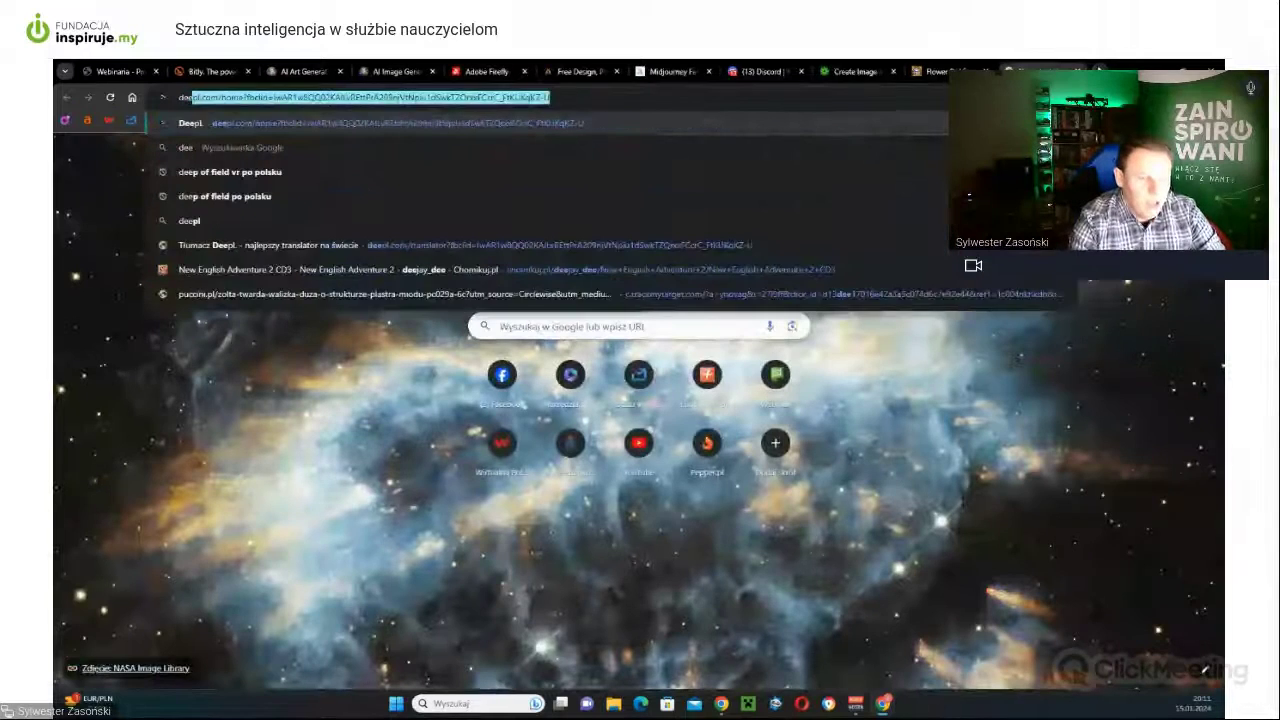
pyautogui.press('Return')
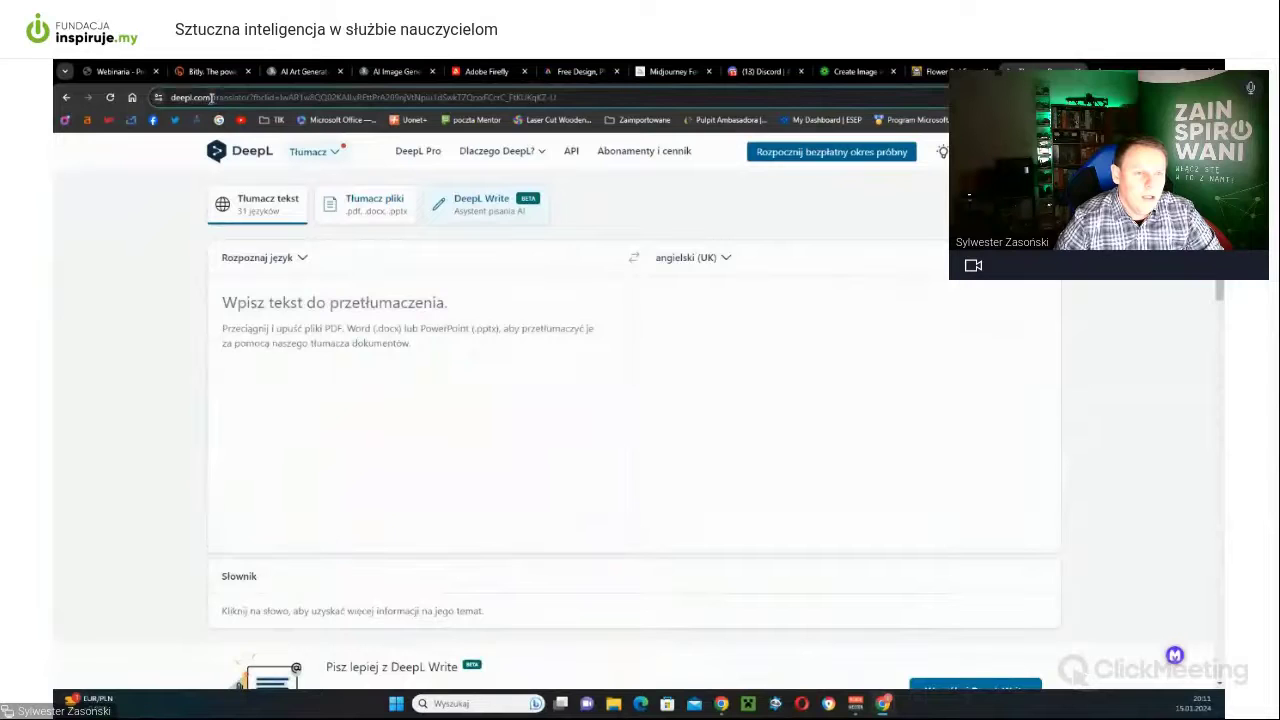
pyautogui.moveTo(212, 97); pyautogui.dragTo(170, 97)
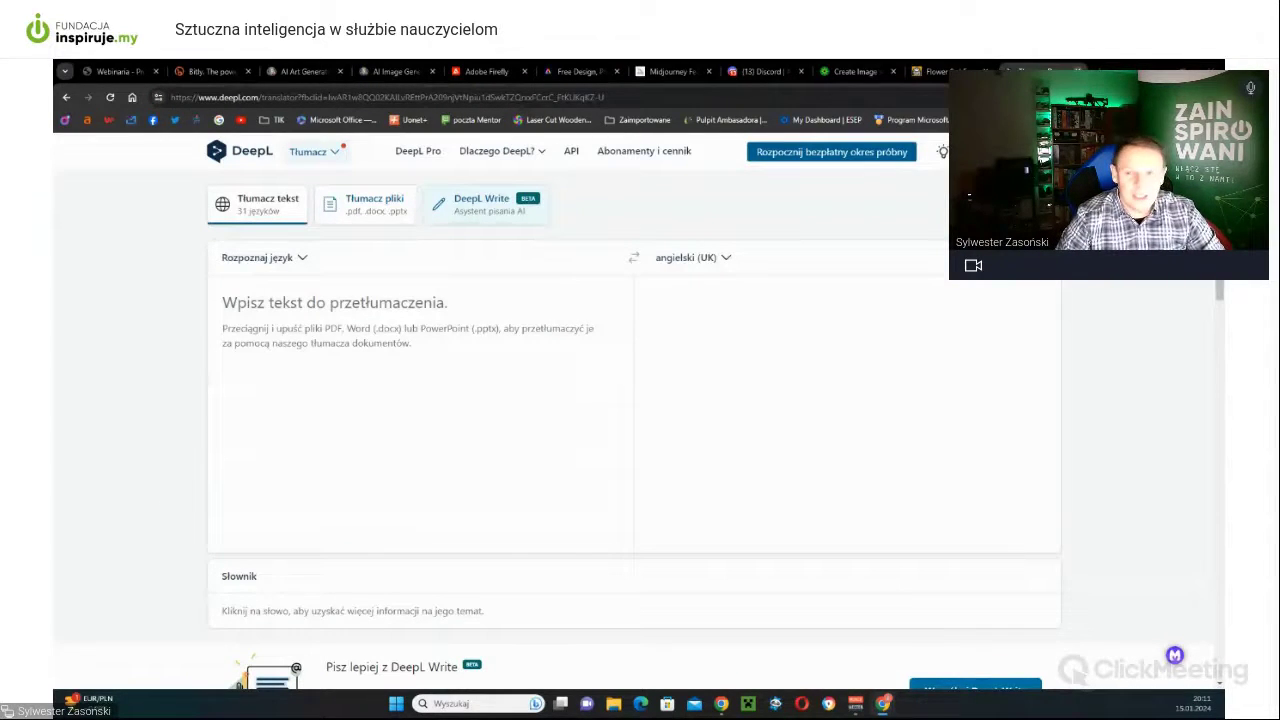
# Return to the Leonardo.Ai image generation page and replace the prompt with "moose sunbathing in sunglasses".
pyautogui.click(395, 71)
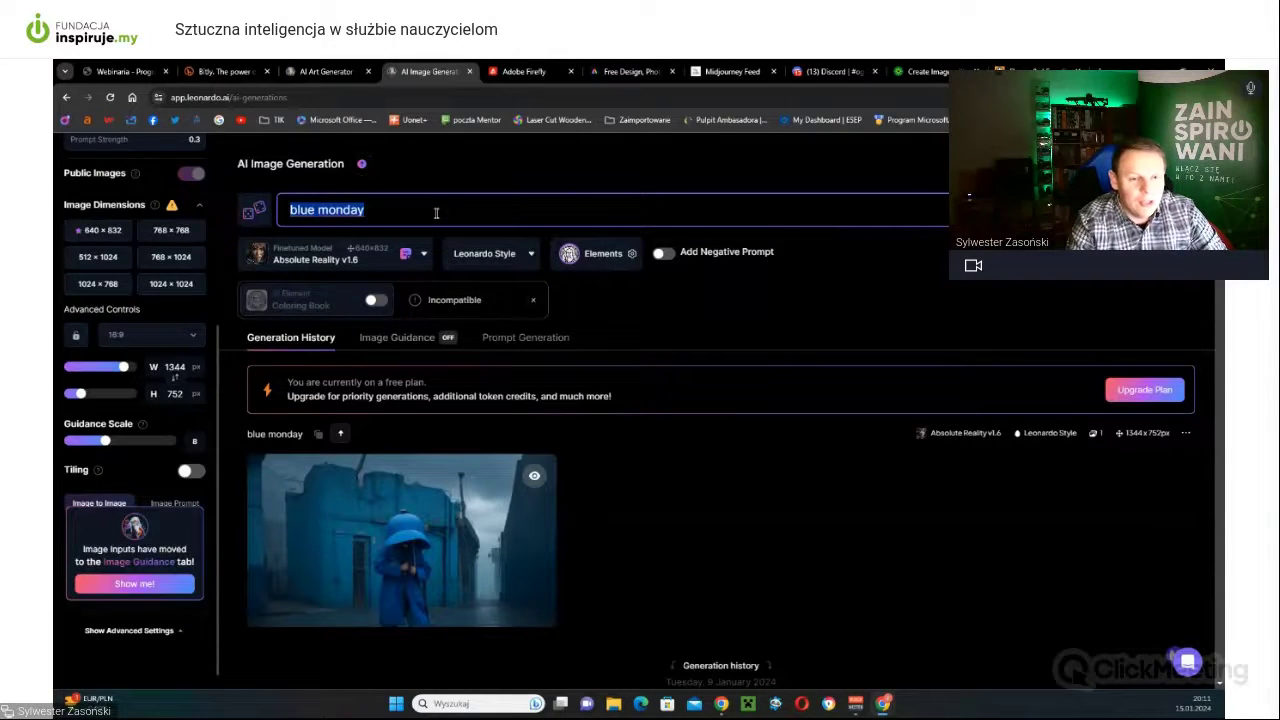
pyautogui.press('BackSpace')
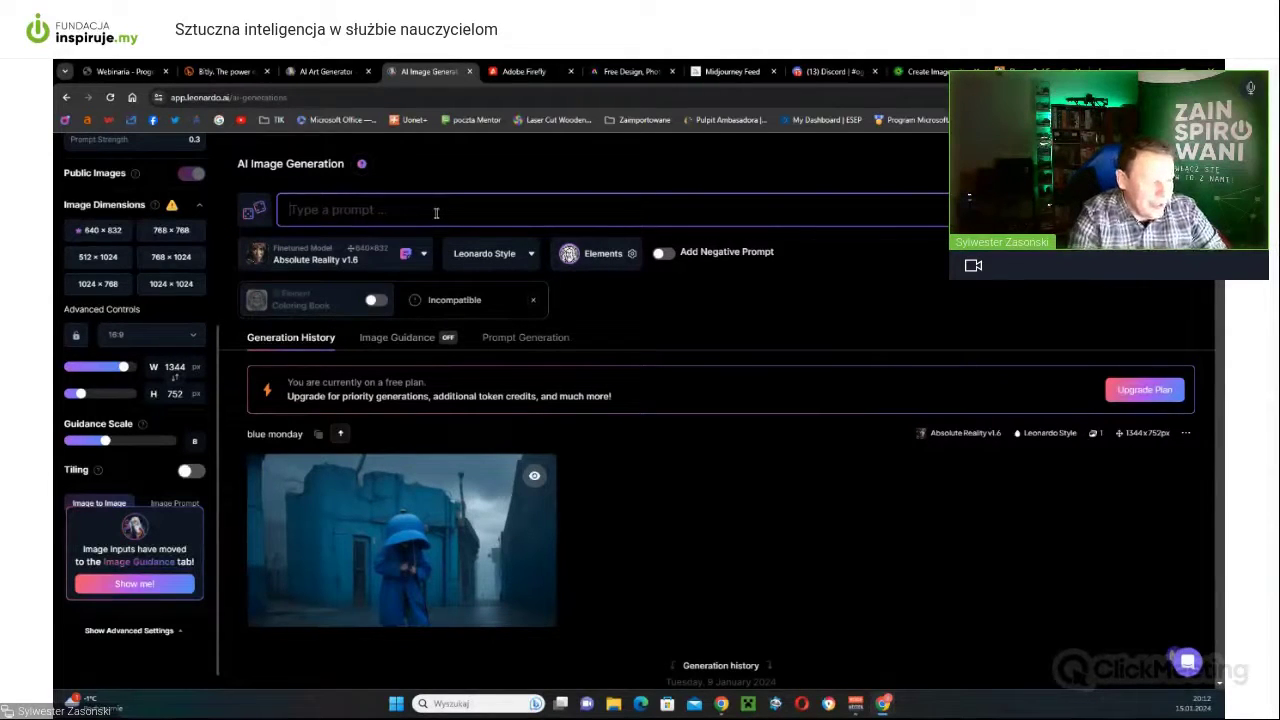
pyautogui.write('moose')
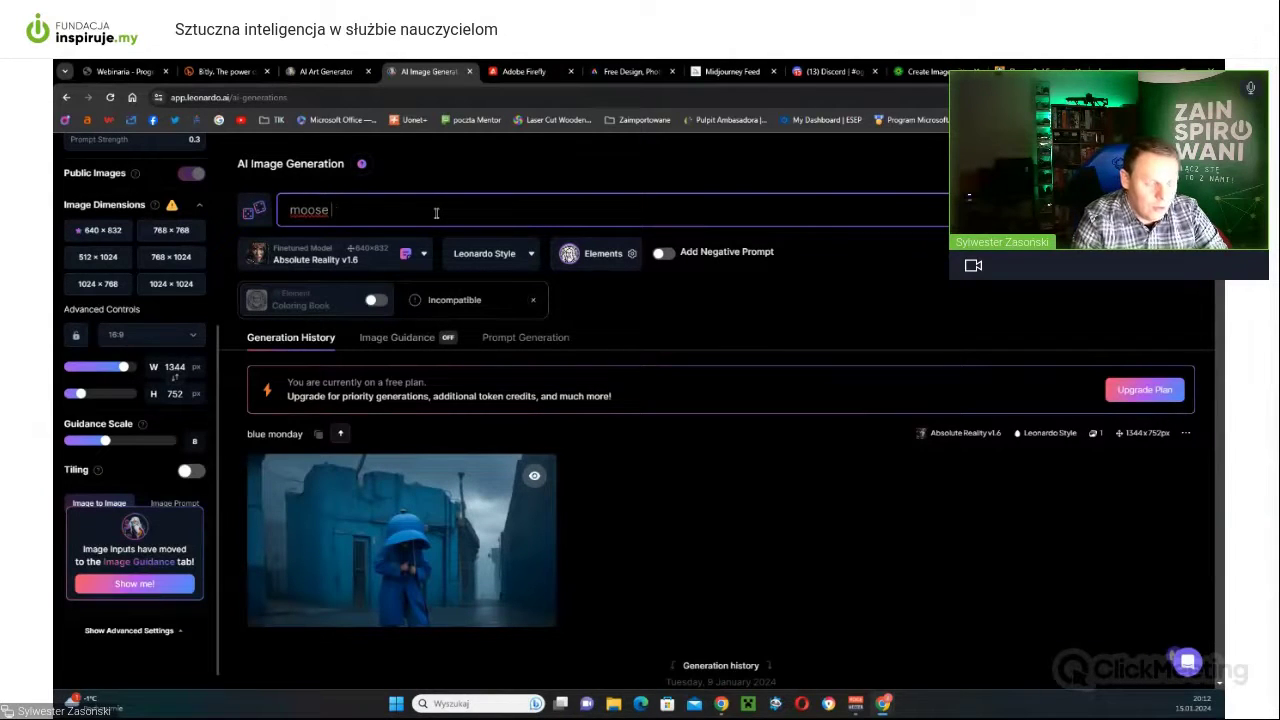
pyautogui.write(' an ')
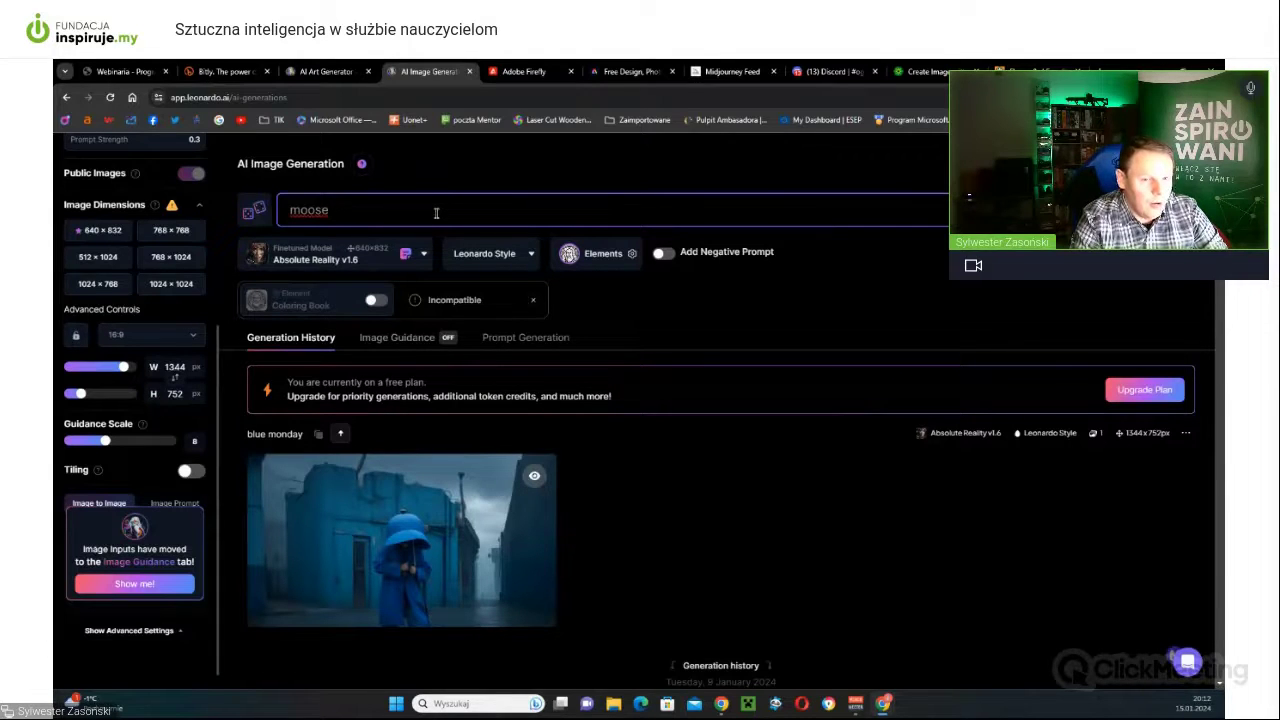
pyautogui.write('sunbathing in')
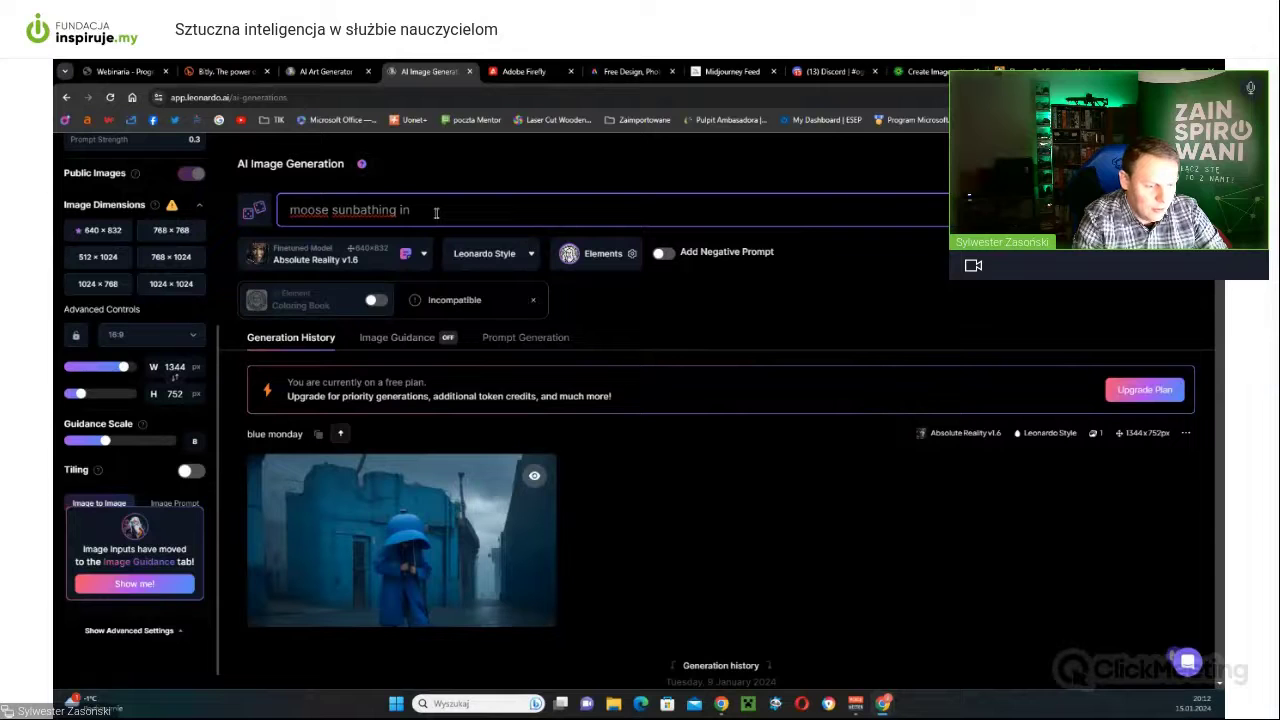
pyautogui.write(' sunglasses')
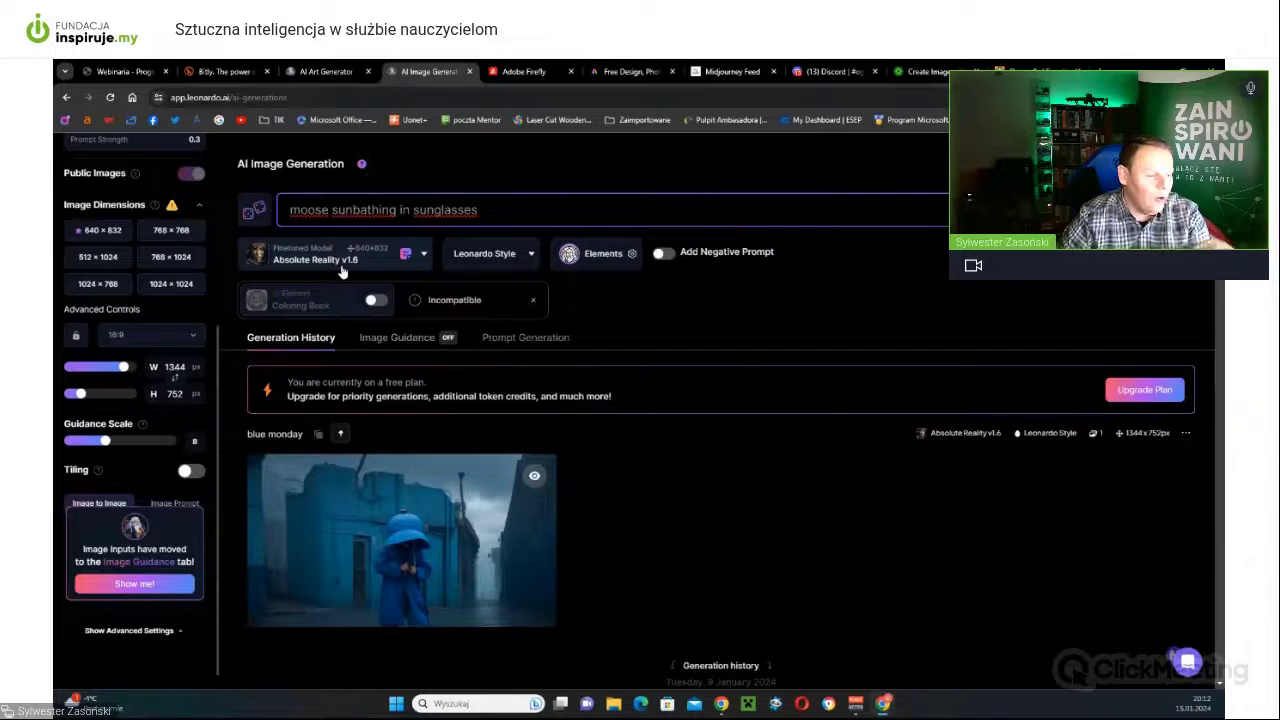
pyautogui.moveTo(317, 293)
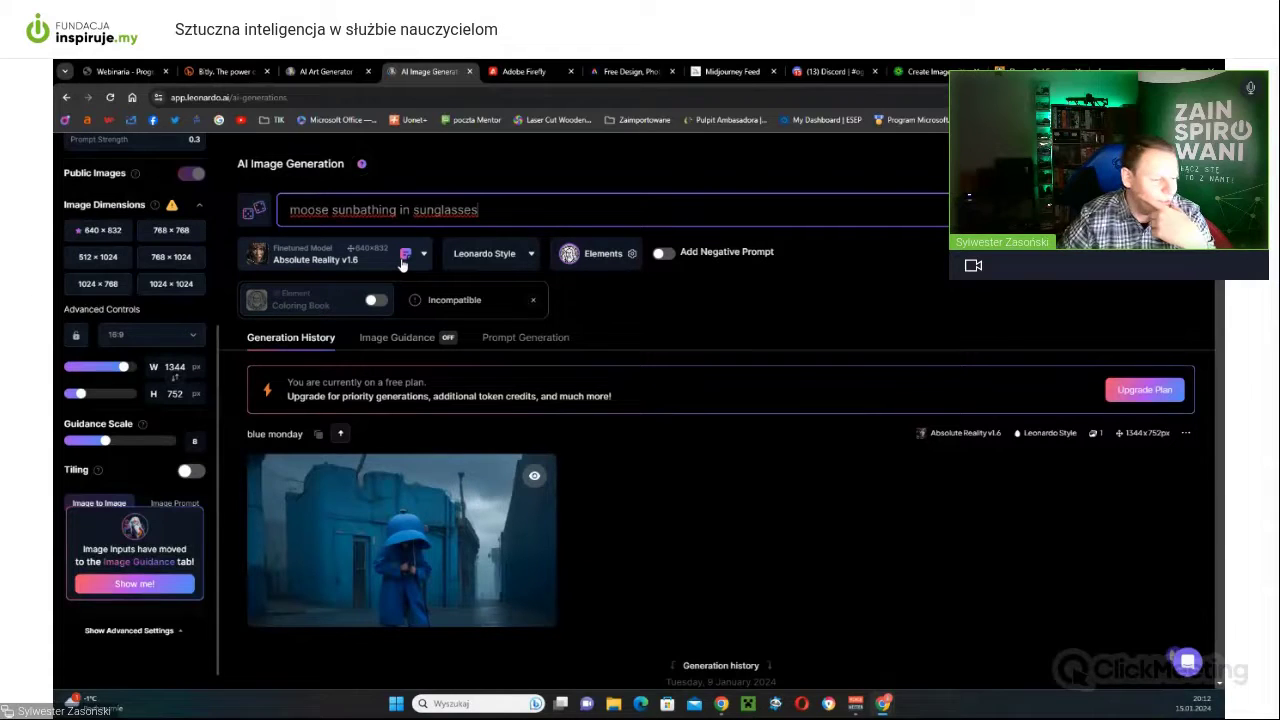
# Extend the moose prompt with "drinking coffe" at its end.
pyautogui.click(575, 202)
pyautogui.write('dink')
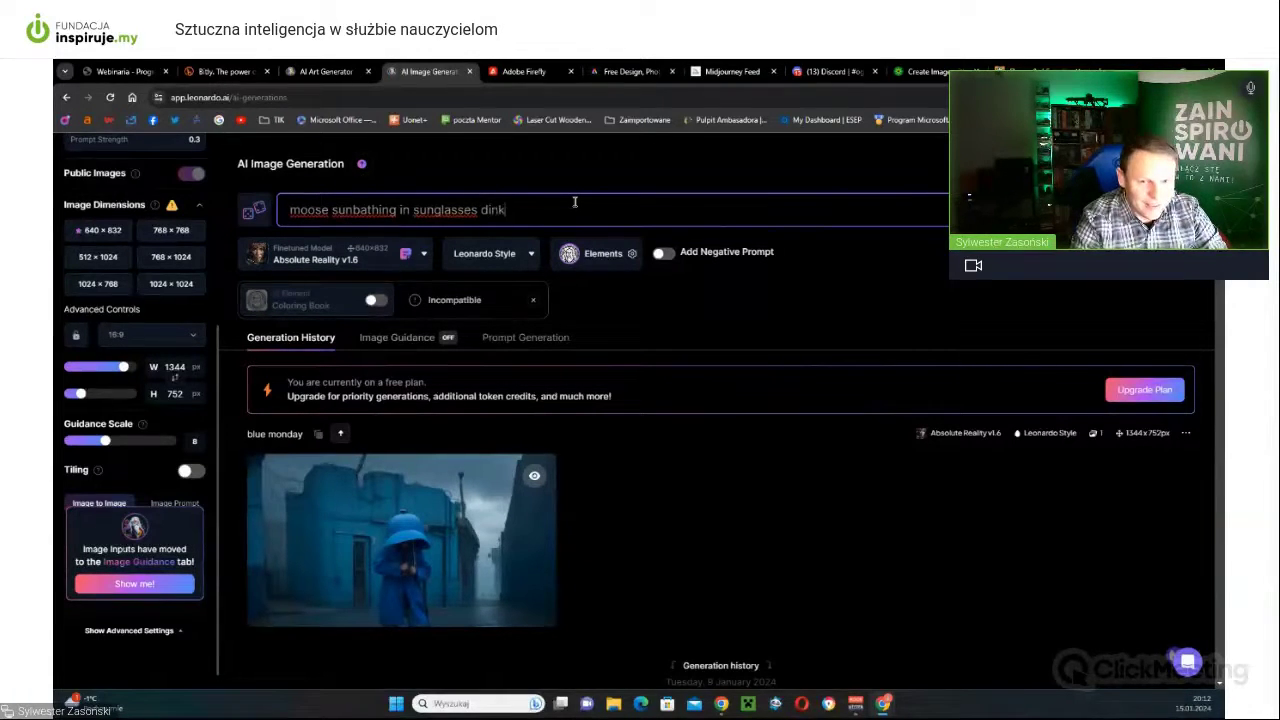
pyautogui.press('BackSpace')
pyautogui.press('BackSpace')
pyautogui.press('BackSpace')
pyautogui.write('rinking coffe')
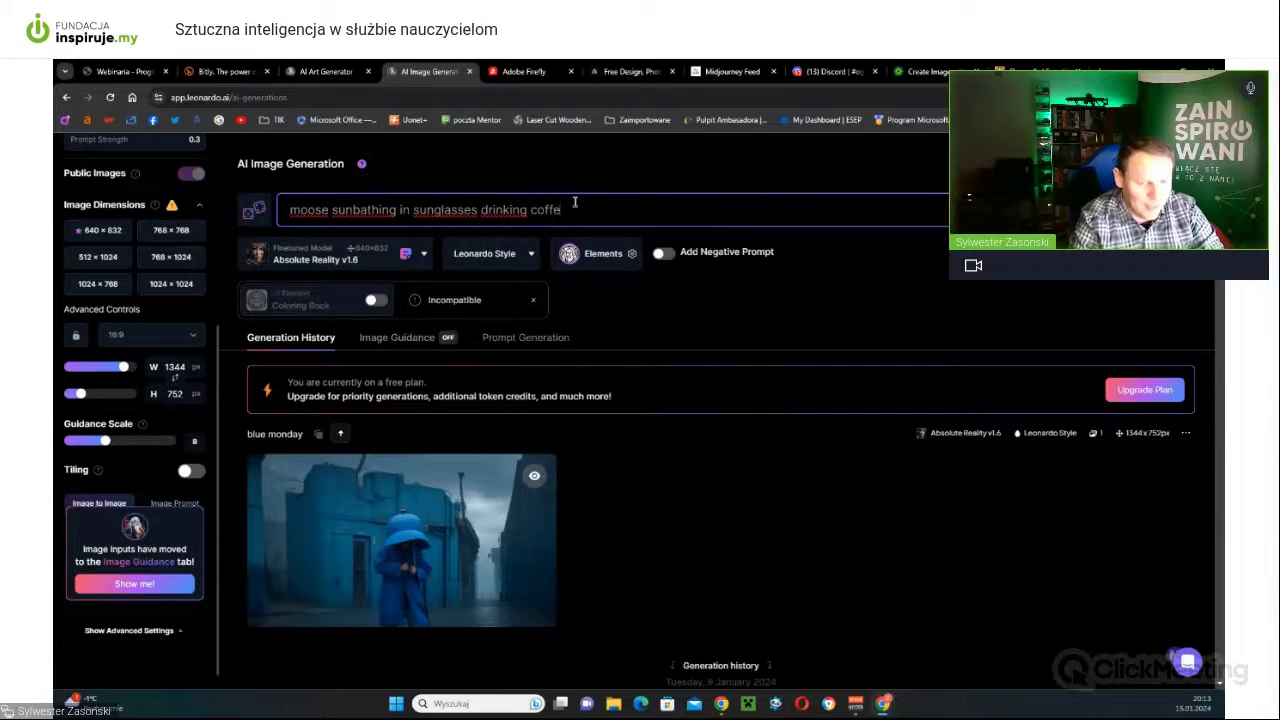
pyautogui.moveTo(563, 209); pyautogui.dragTo(553, 207)
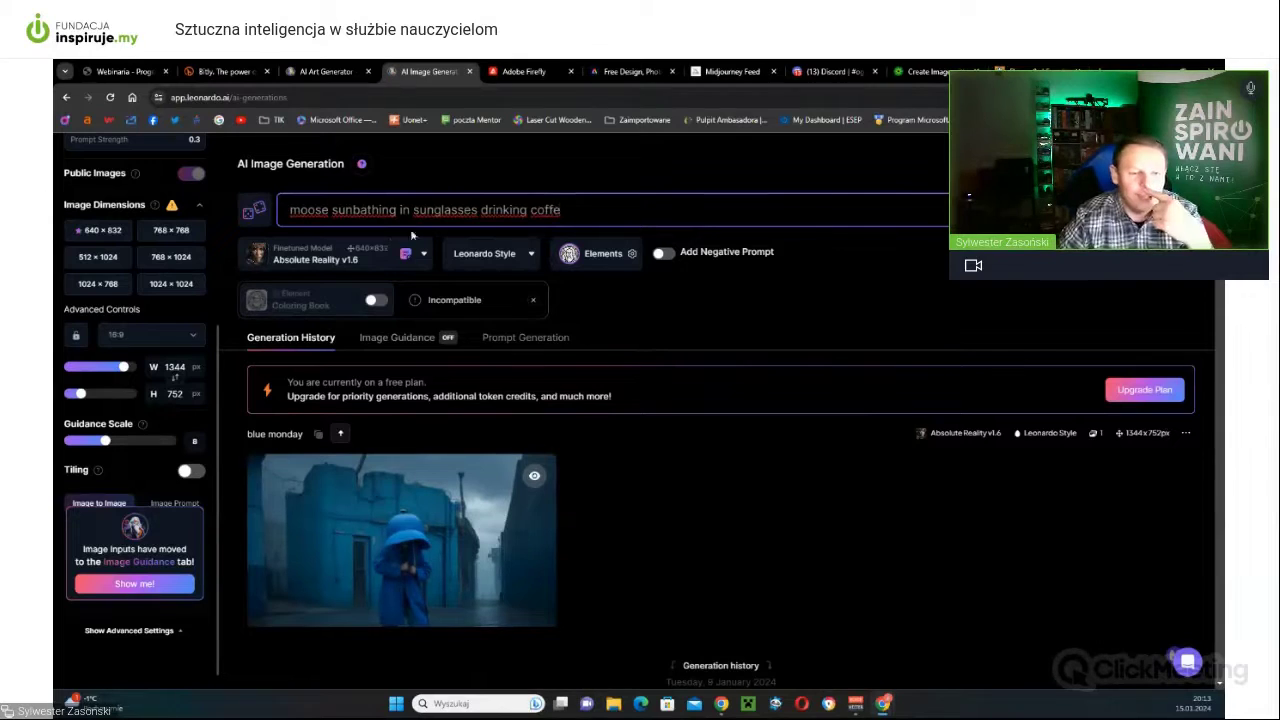
# Switch the model to Stable Diffusion 2.1 and generate the moose image.
pyautogui.click(390, 254)
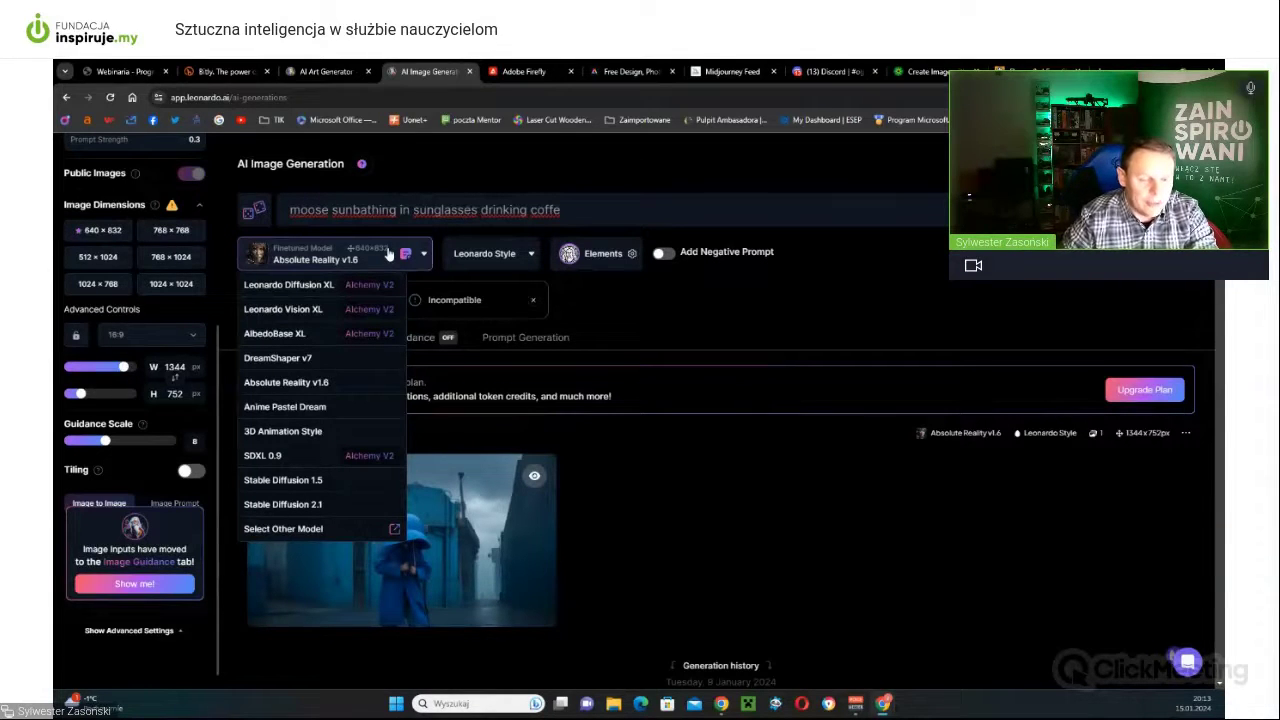
pyautogui.click(300, 504)
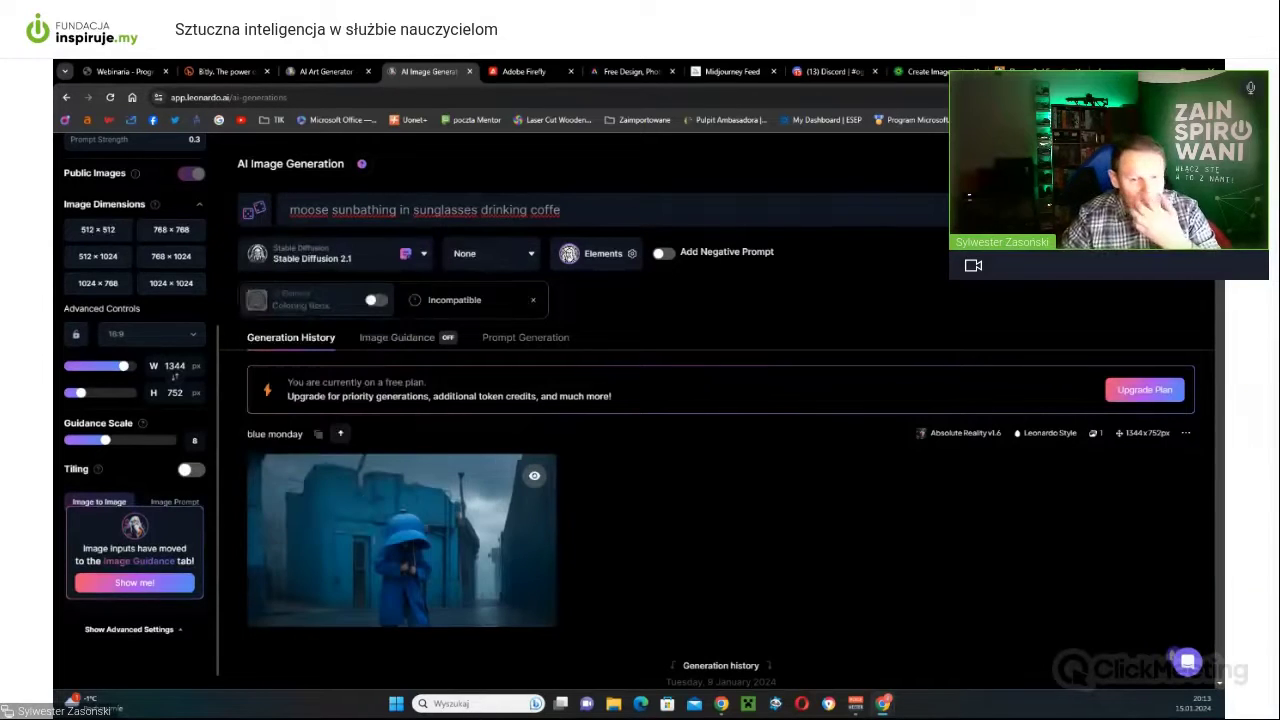
pyautogui.click(1150, 210)
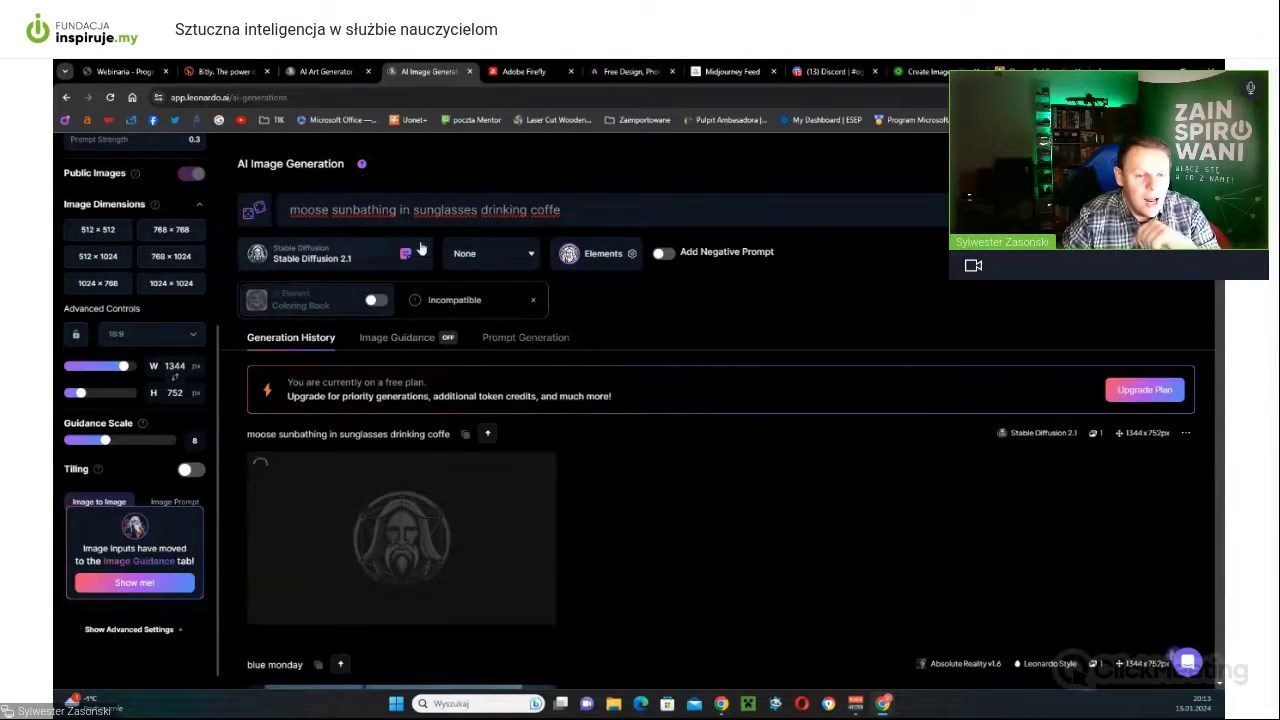
# Generate the same moose prompt with the Absolute Reality v1.6 model and again with 3D Animation Style.
pyautogui.click(385, 258)
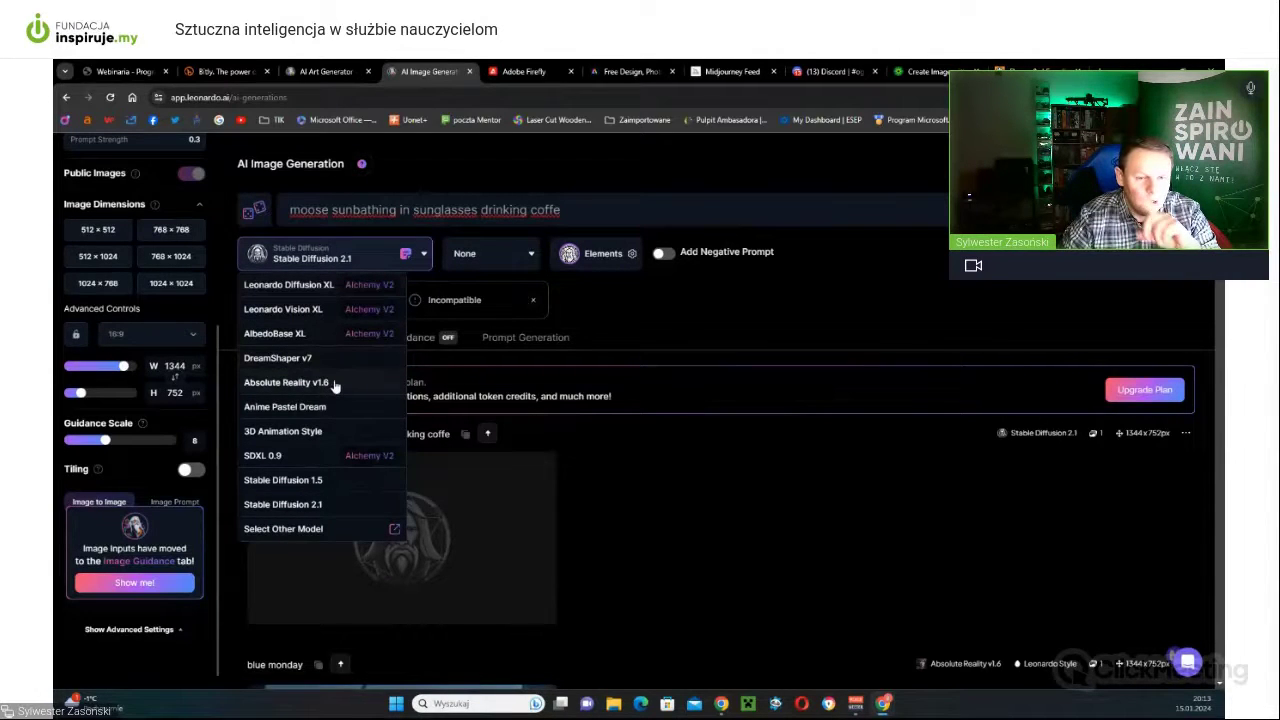
pyautogui.click(325, 382)
pyautogui.click(340, 258)
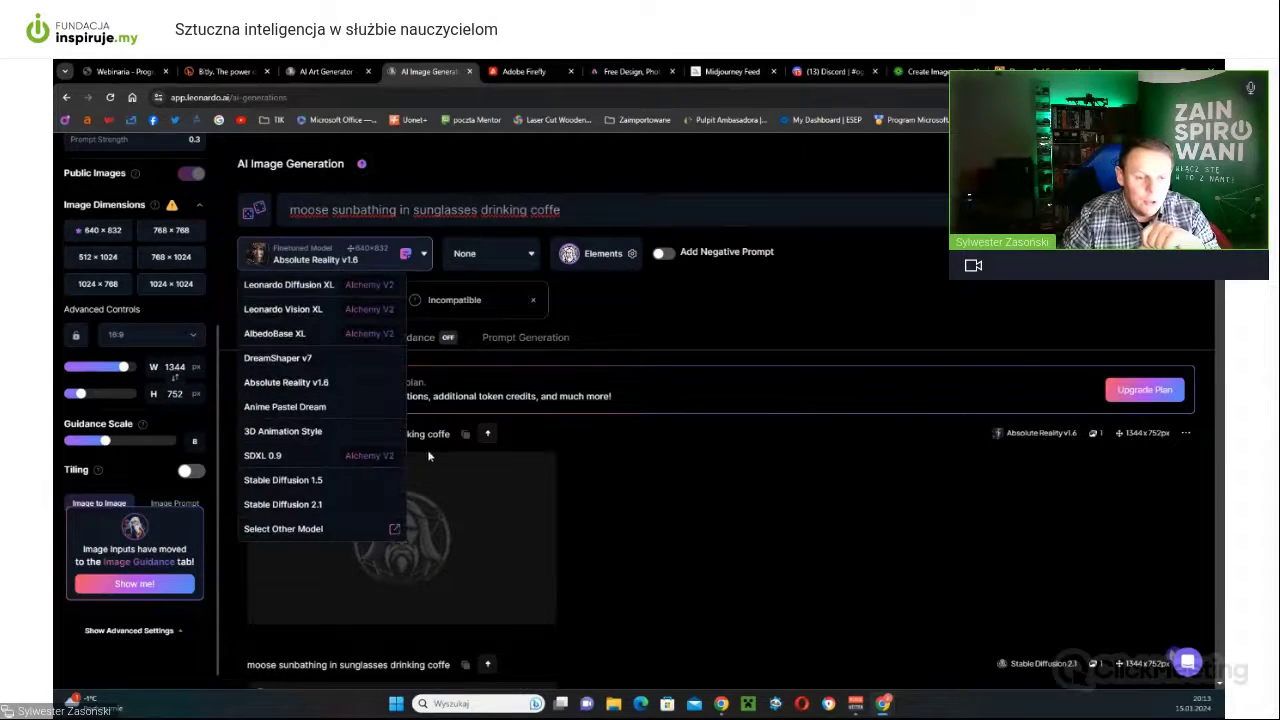
pyautogui.click(355, 440)
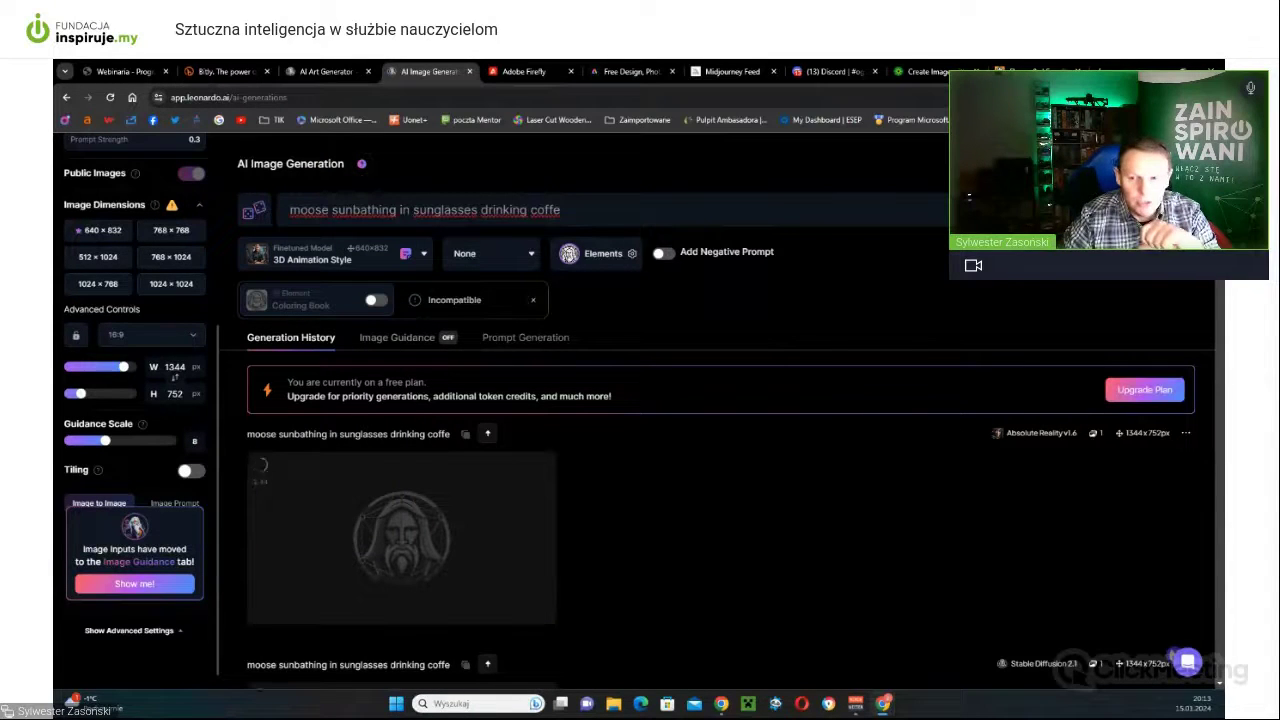
pyautogui.click(1150, 210)
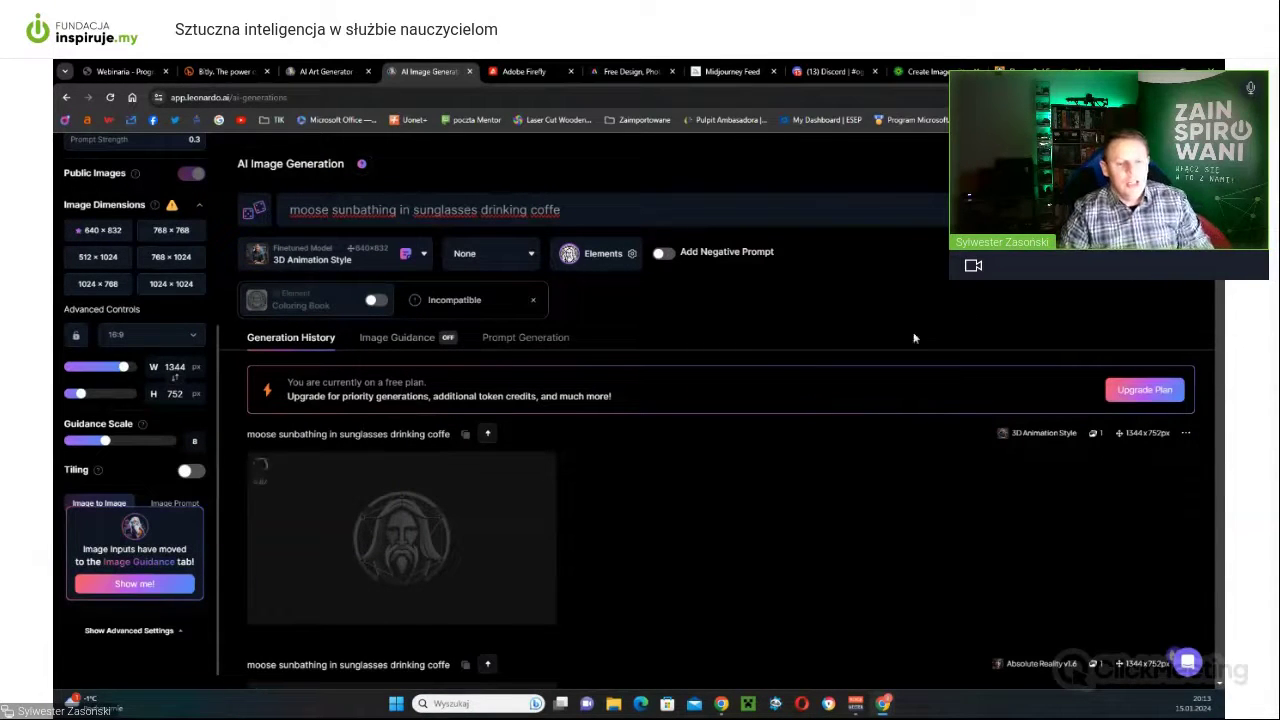
# Look through the generation history and view the Stable Diffusion 2.1 moose image enlarged.
pyautogui.scroll(-3, 697, 371)
pyautogui.scroll(3, 694, 367)
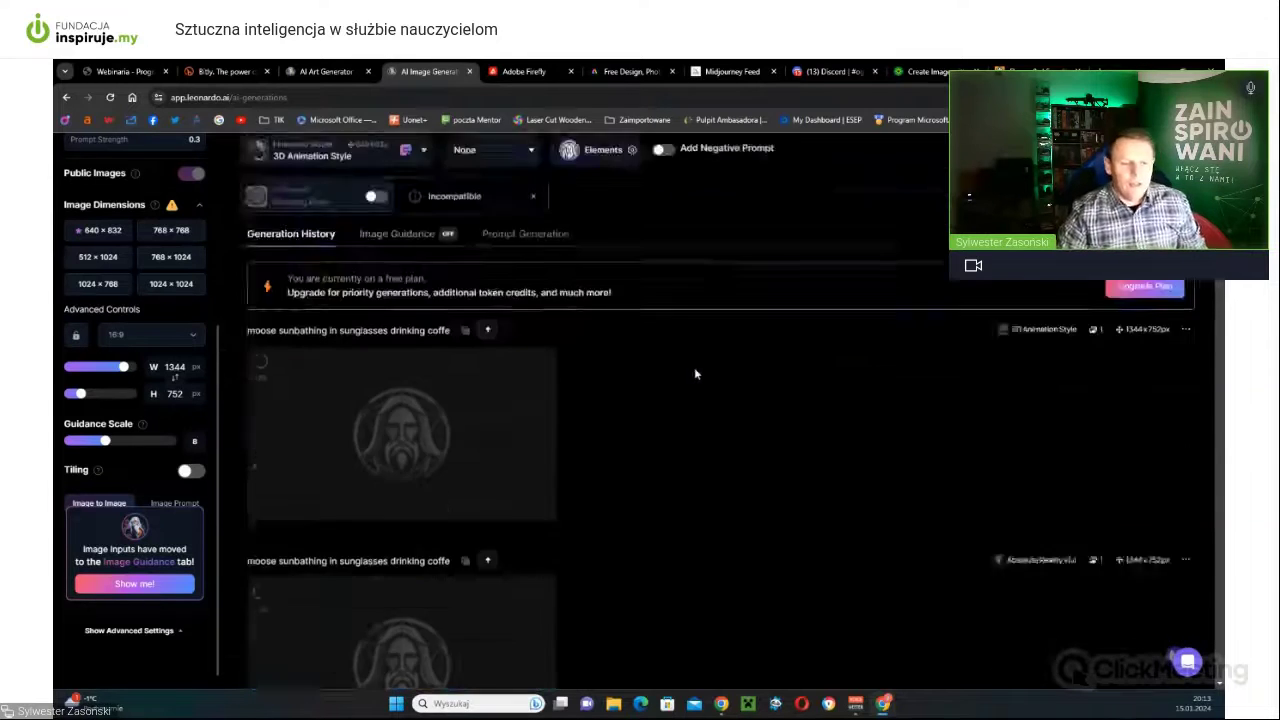
pyautogui.scroll(-5, 769, 434)
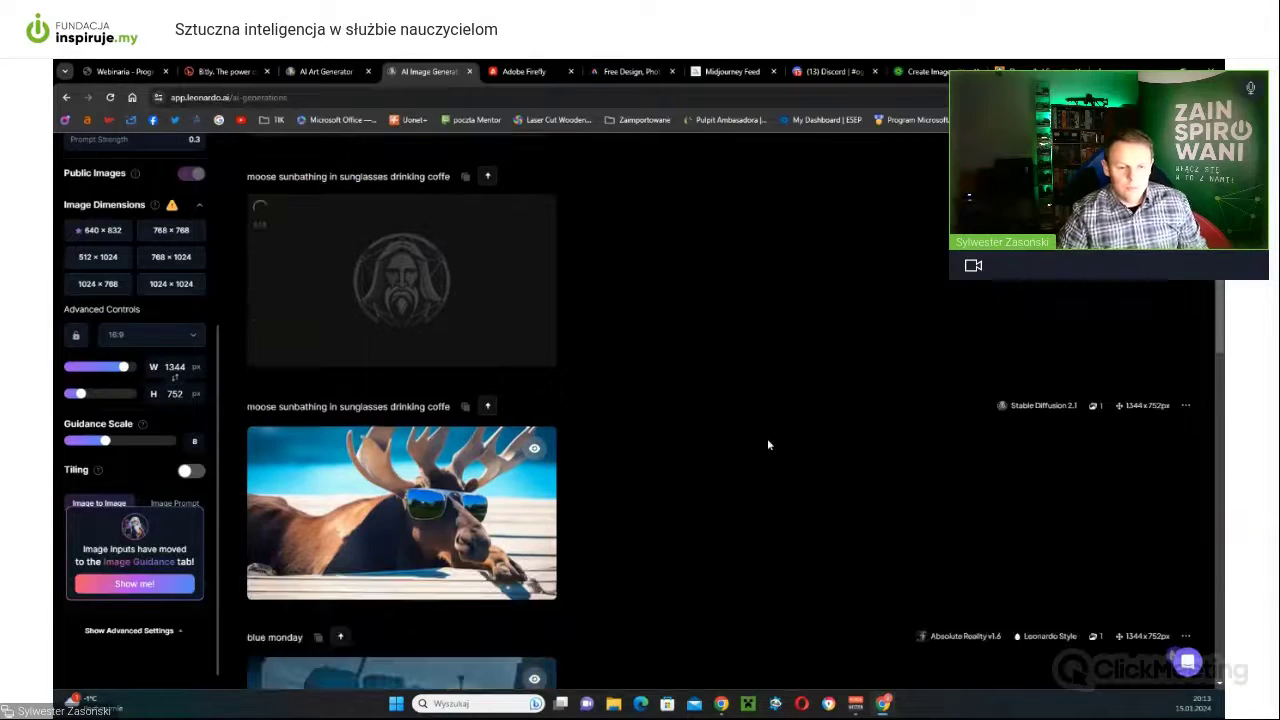
pyautogui.click(487, 465)
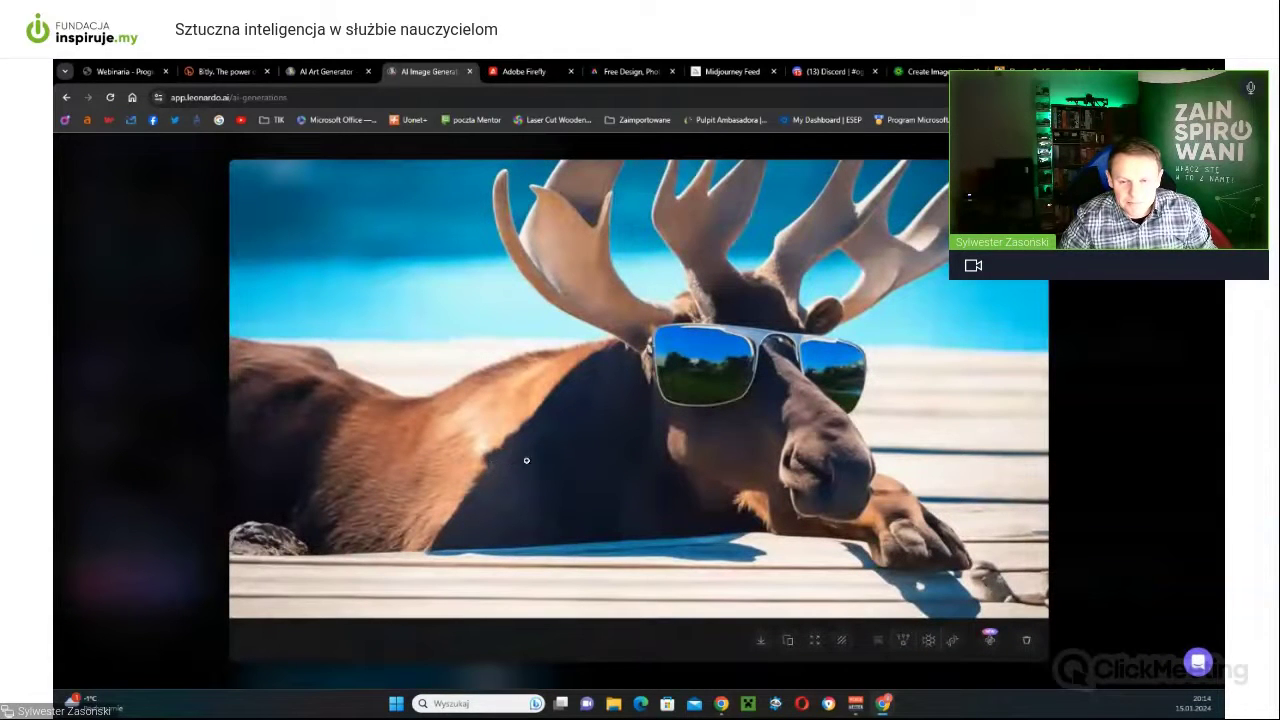
# View the Absolute Reality v1.6 and 3D Animation Style moose images enlarged and compare them with the Stable Diffusion 2.1 result.
pyautogui.press('Escape')
pyautogui.scroll(3, 846, 313)
pyautogui.click(506, 403)
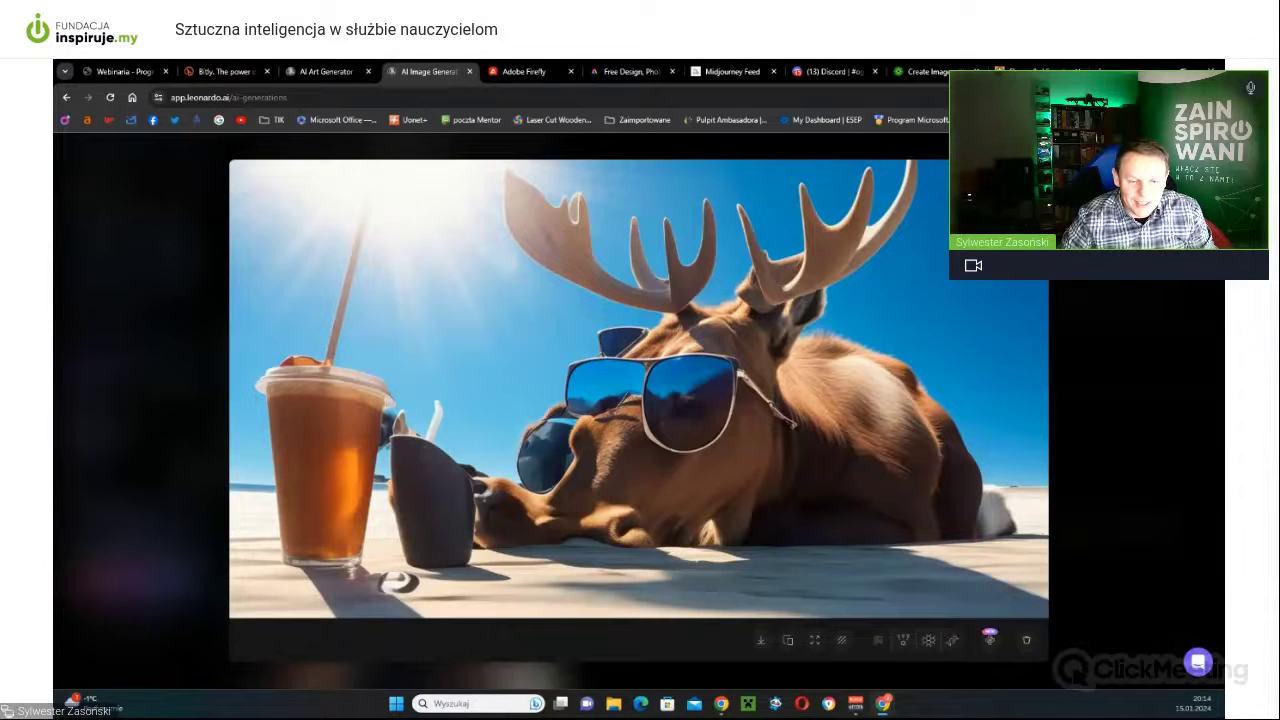
pyautogui.press('Escape')
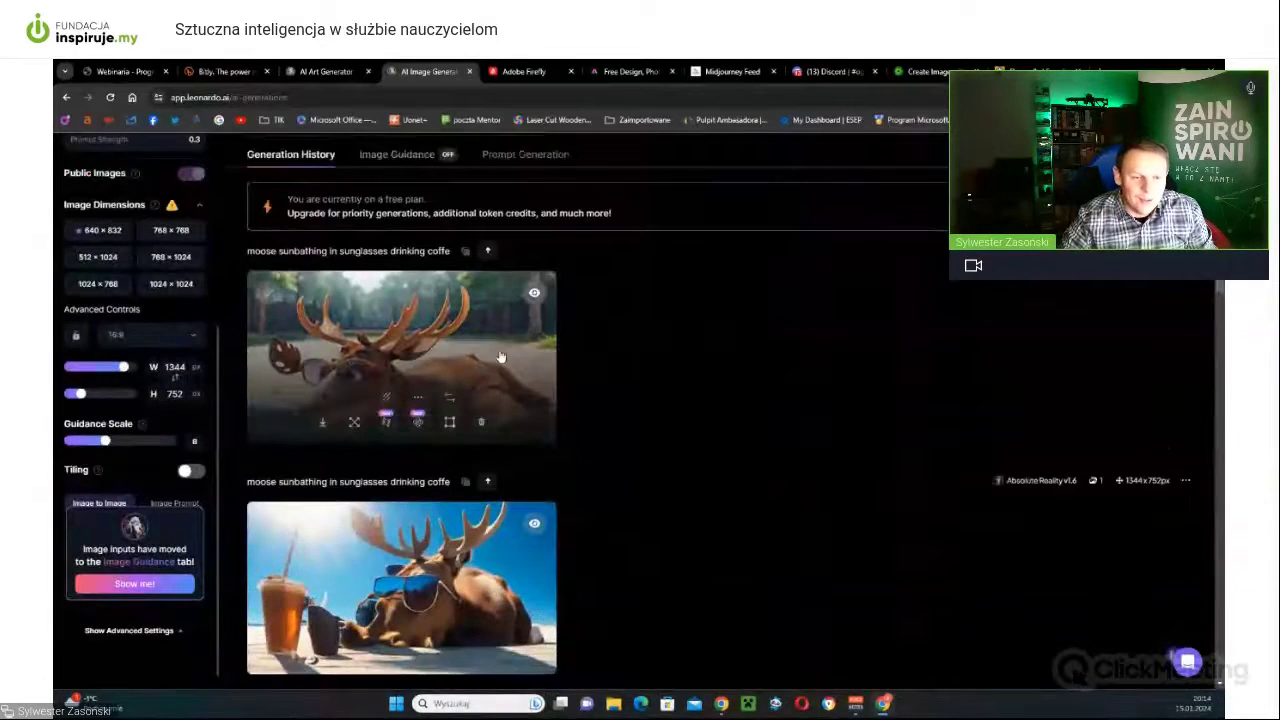
pyautogui.click(501, 357)
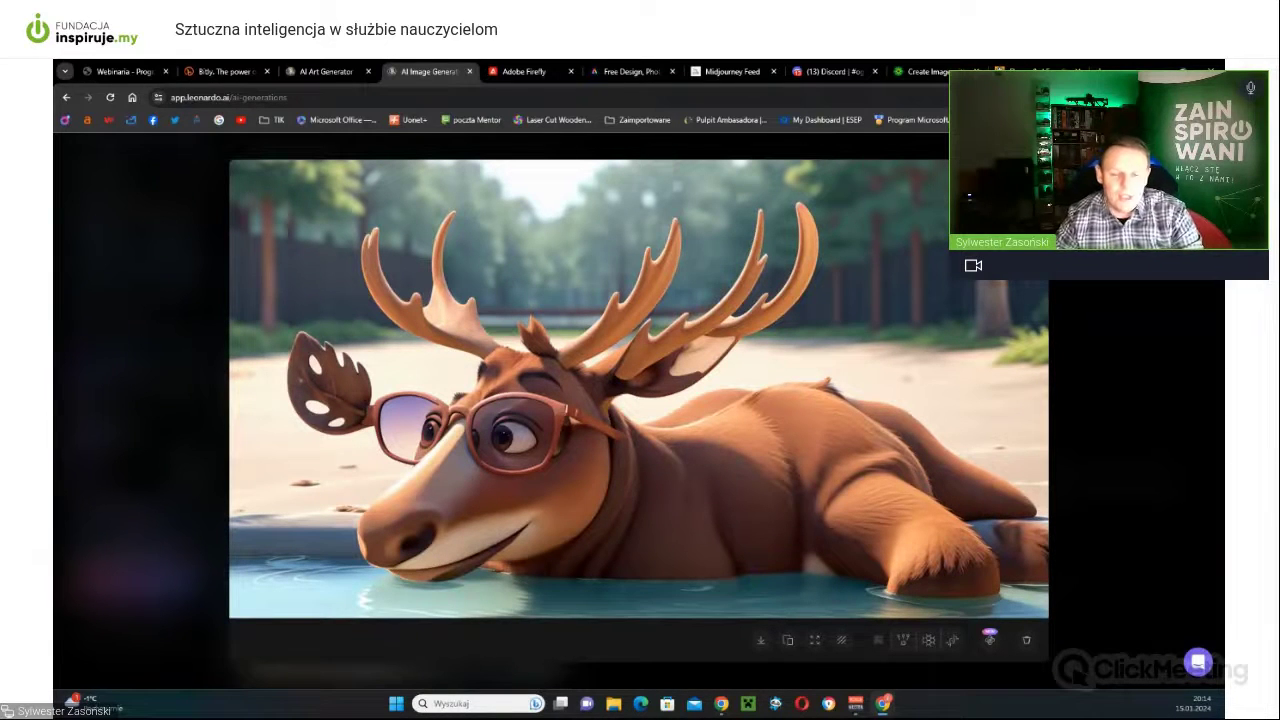
pyautogui.press('Escape')
pyautogui.scroll(-1, 565, 380)
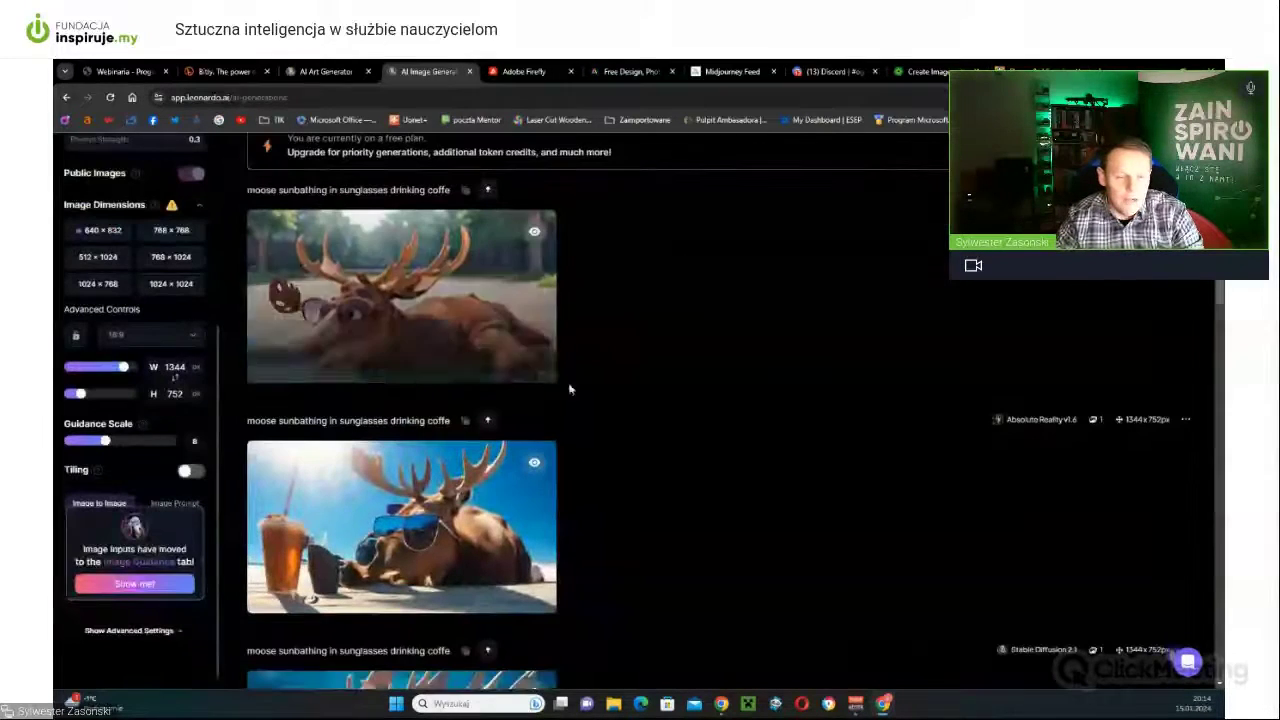
pyautogui.scroll(-3, 518, 336)
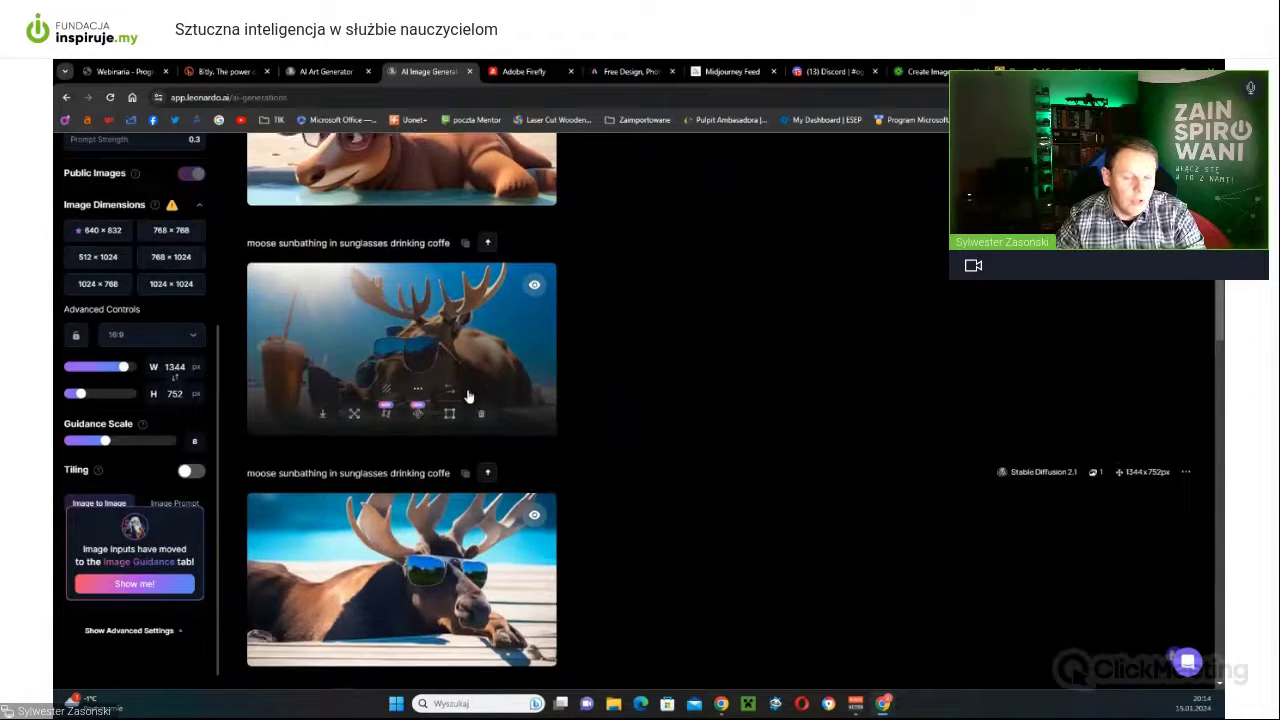
pyautogui.scroll(3, 470, 400)
pyautogui.scroll(1, 475, 385)
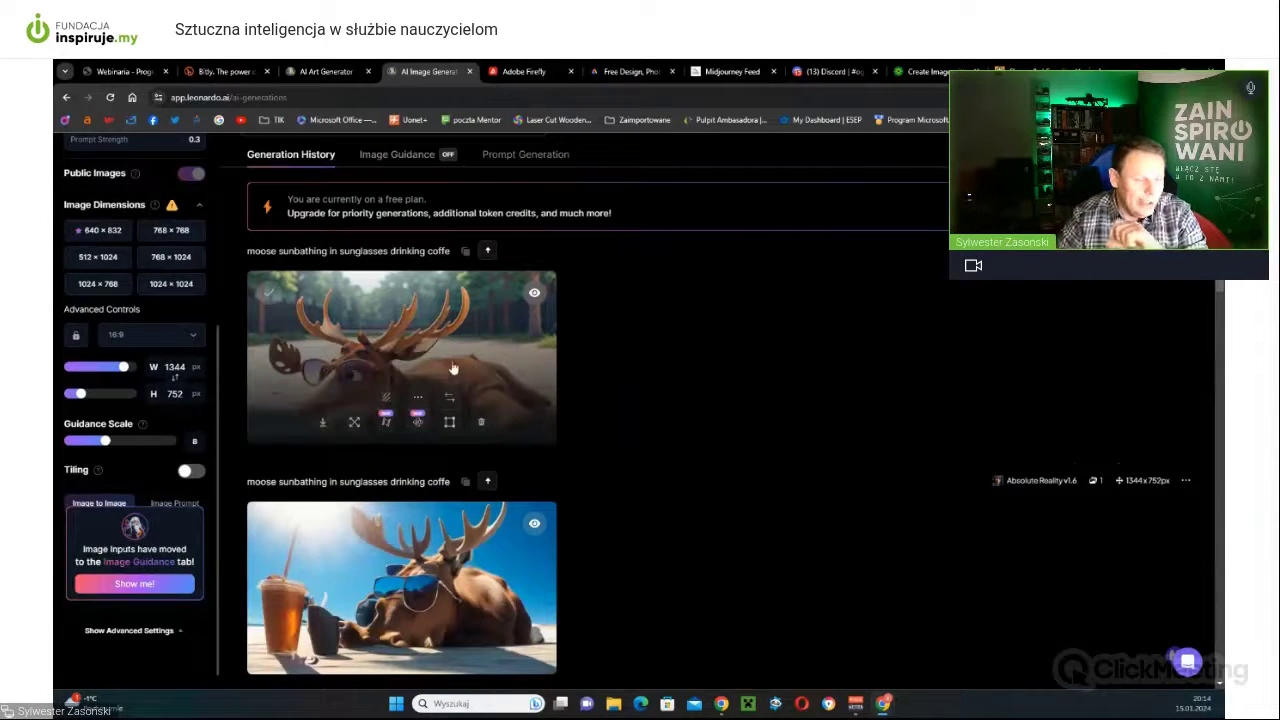
# Generate the same moose prompt with the Leonardo Diffusion XL model and again with DreamShaper v7.
pyautogui.scroll(3, 436, 368)
pyautogui.click(345, 250)
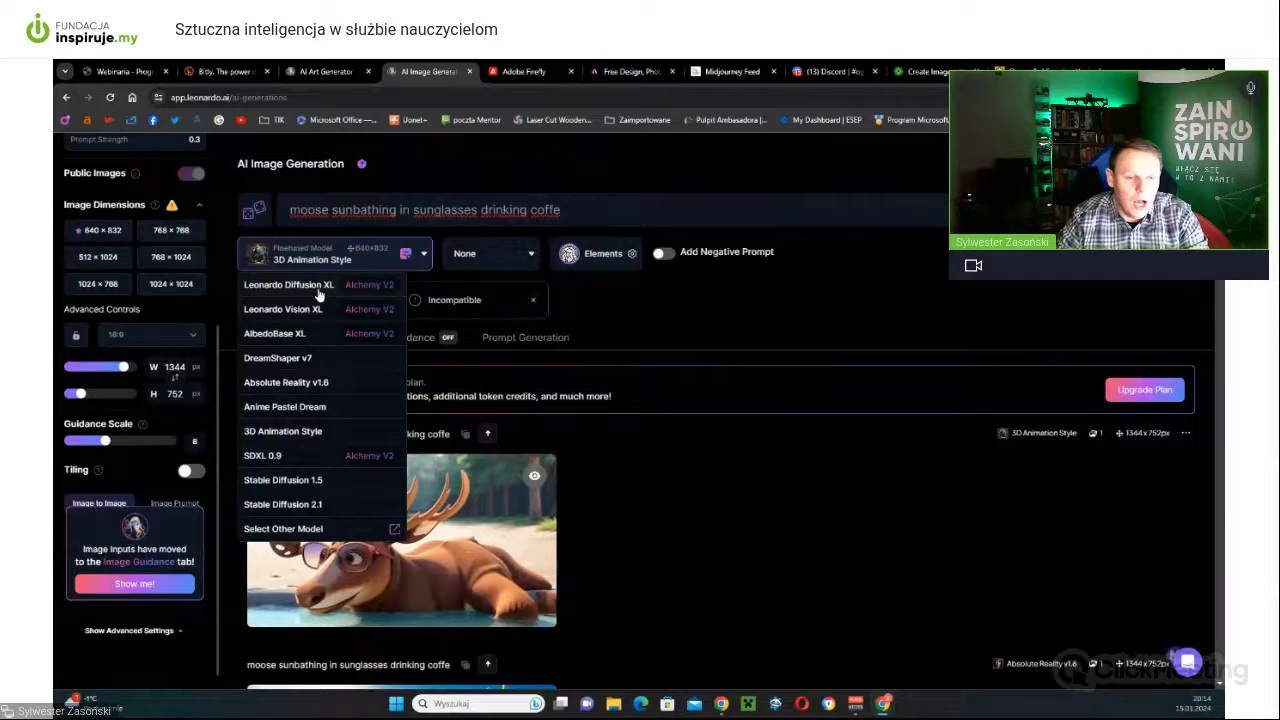
pyautogui.click(318, 285)
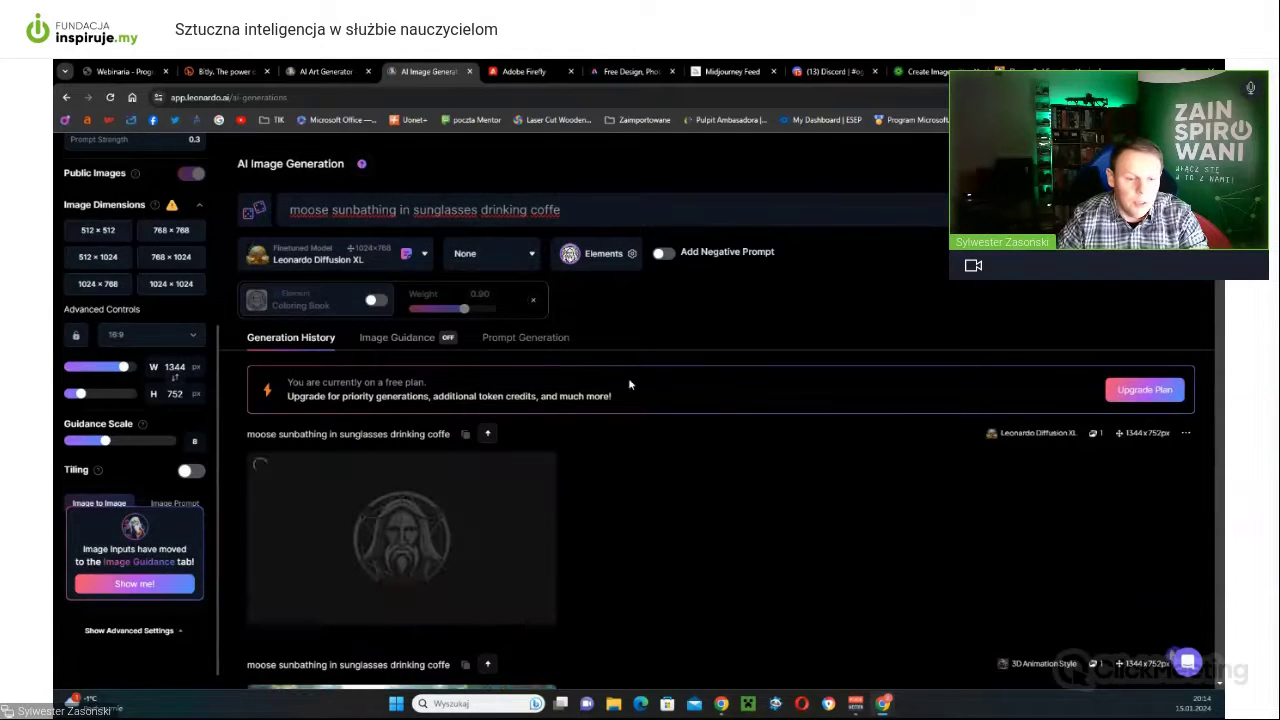
pyautogui.click(355, 256)
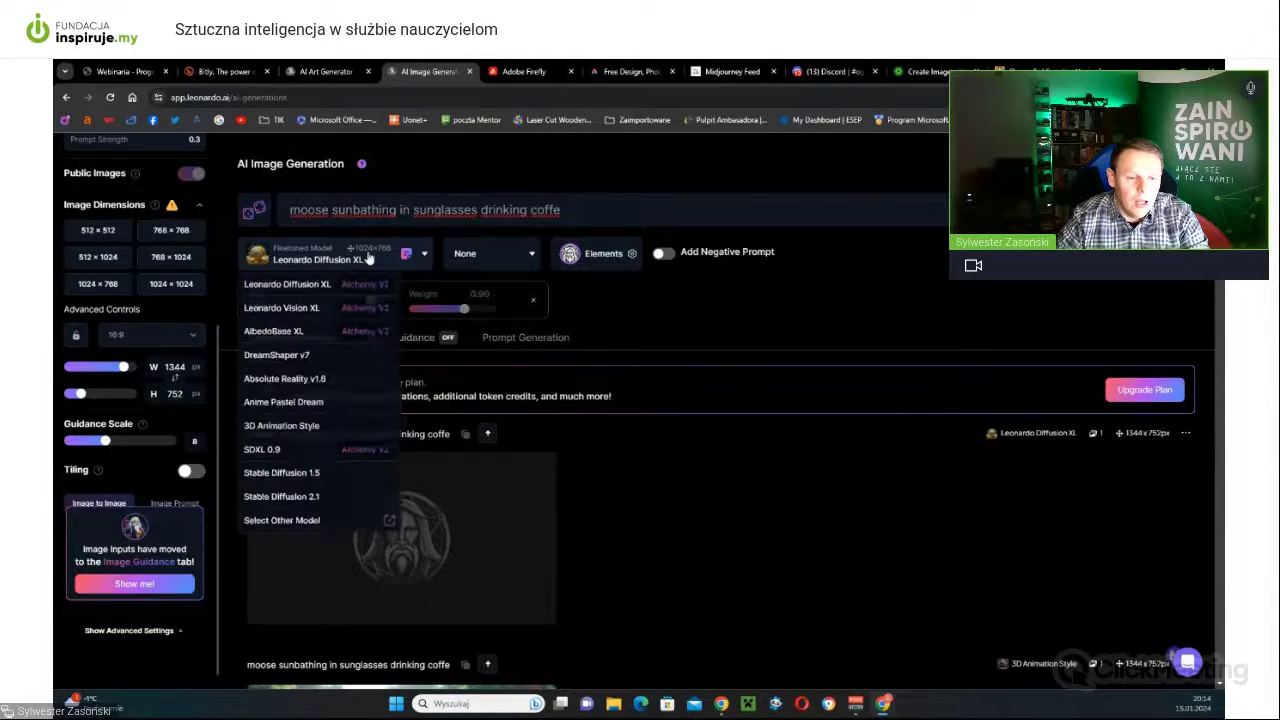
pyautogui.click(345, 358)
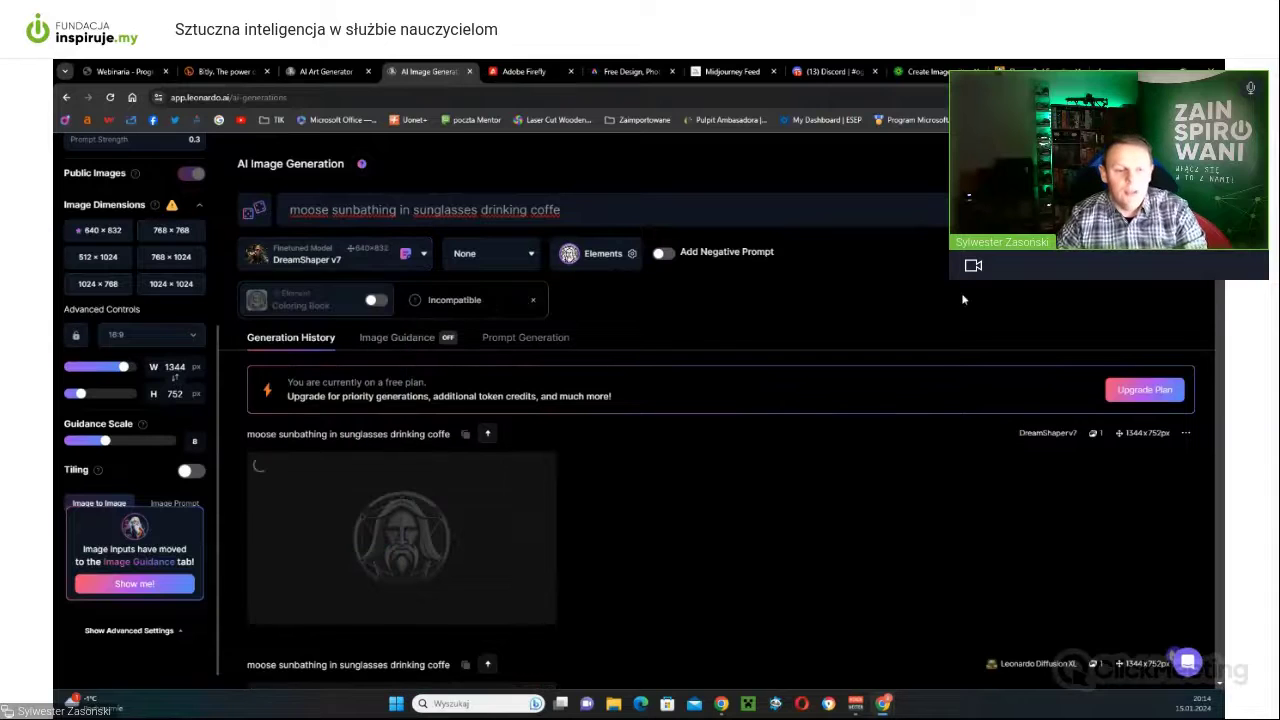
# View the Leonardo Diffusion XL and DreamShaper v7 moose images enlarged, one after the other.
pyautogui.scroll(-2, 797, 377)
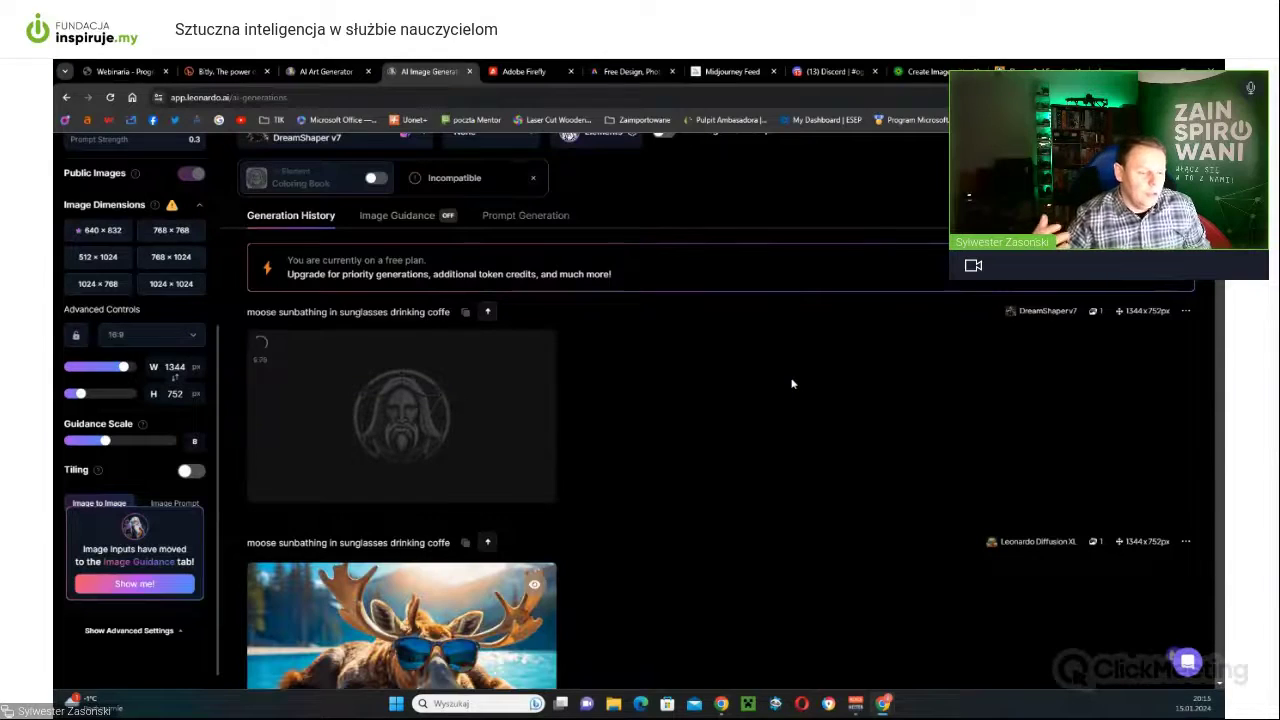
pyautogui.scroll(-2, 680, 370)
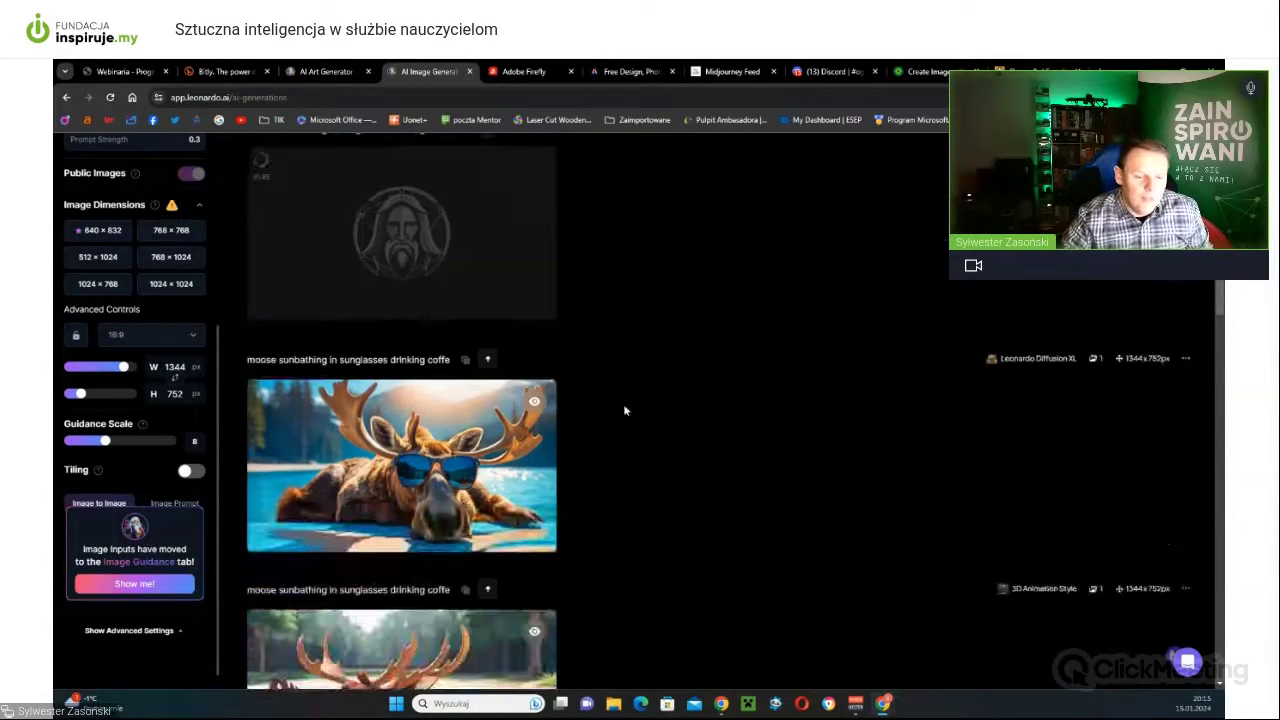
pyautogui.click(388, 450)
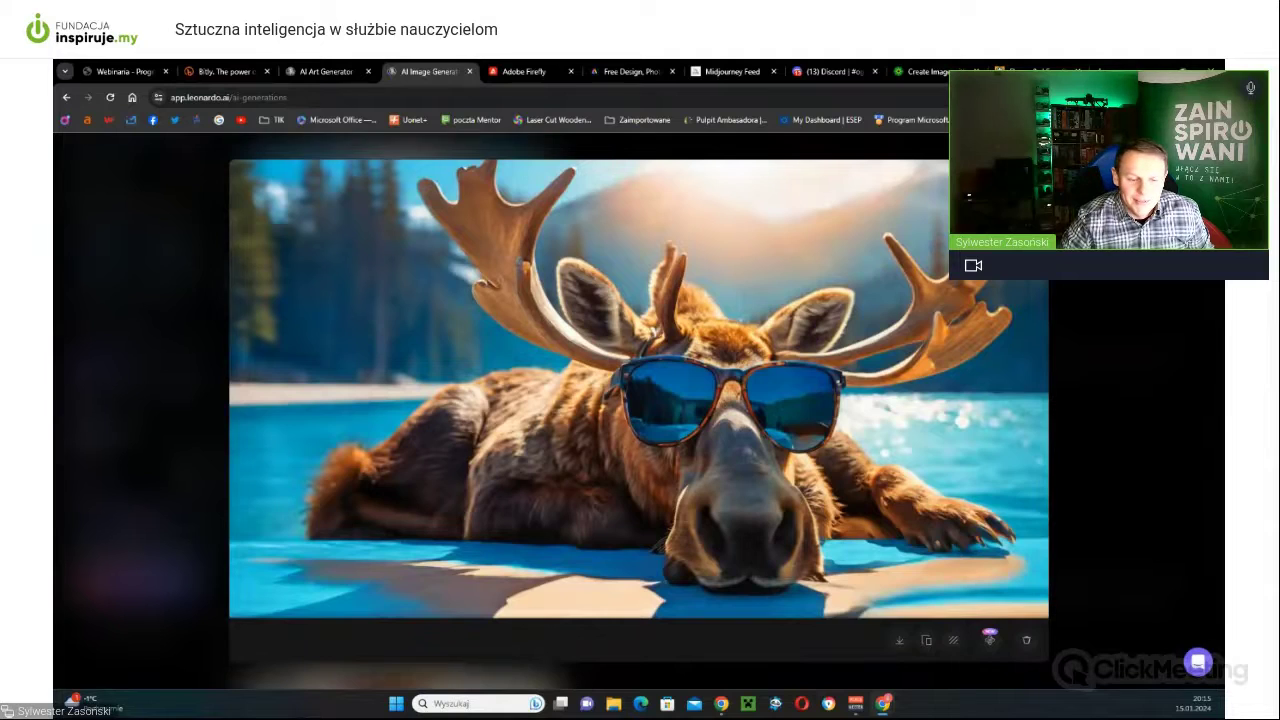
pyautogui.press('Escape')
pyautogui.scroll(10, 756, 385)
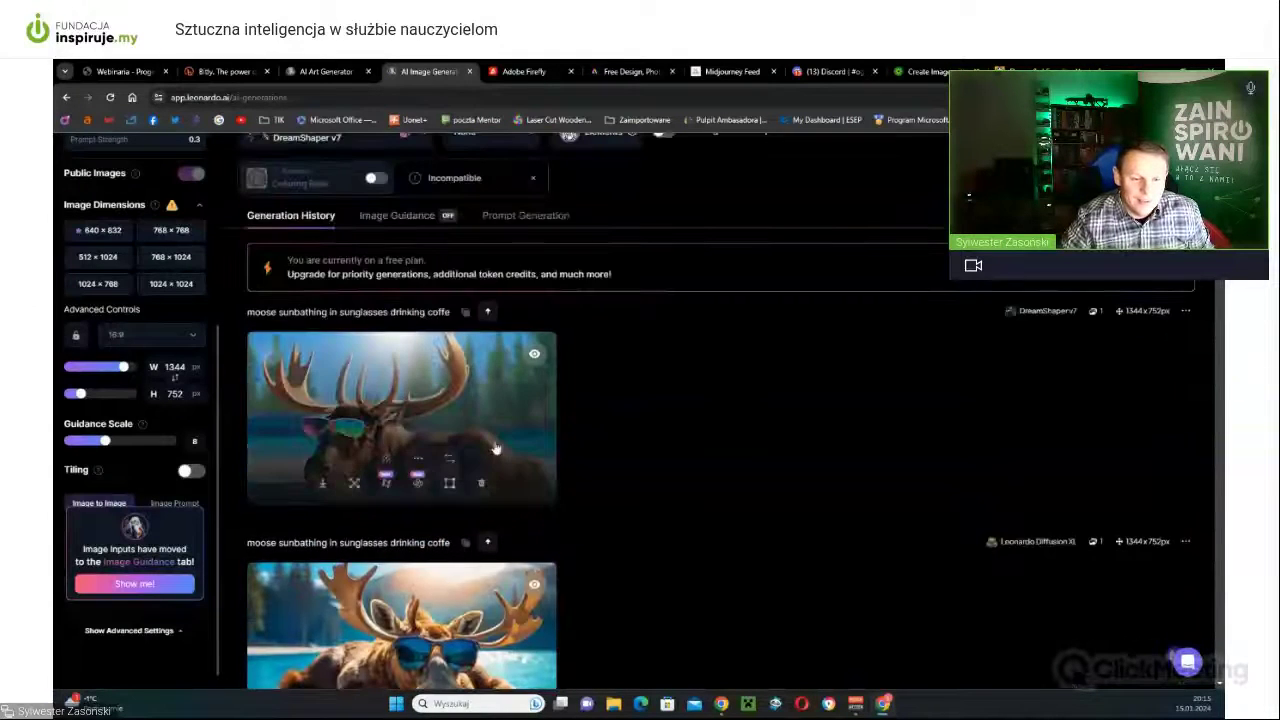
pyautogui.click(503, 437)
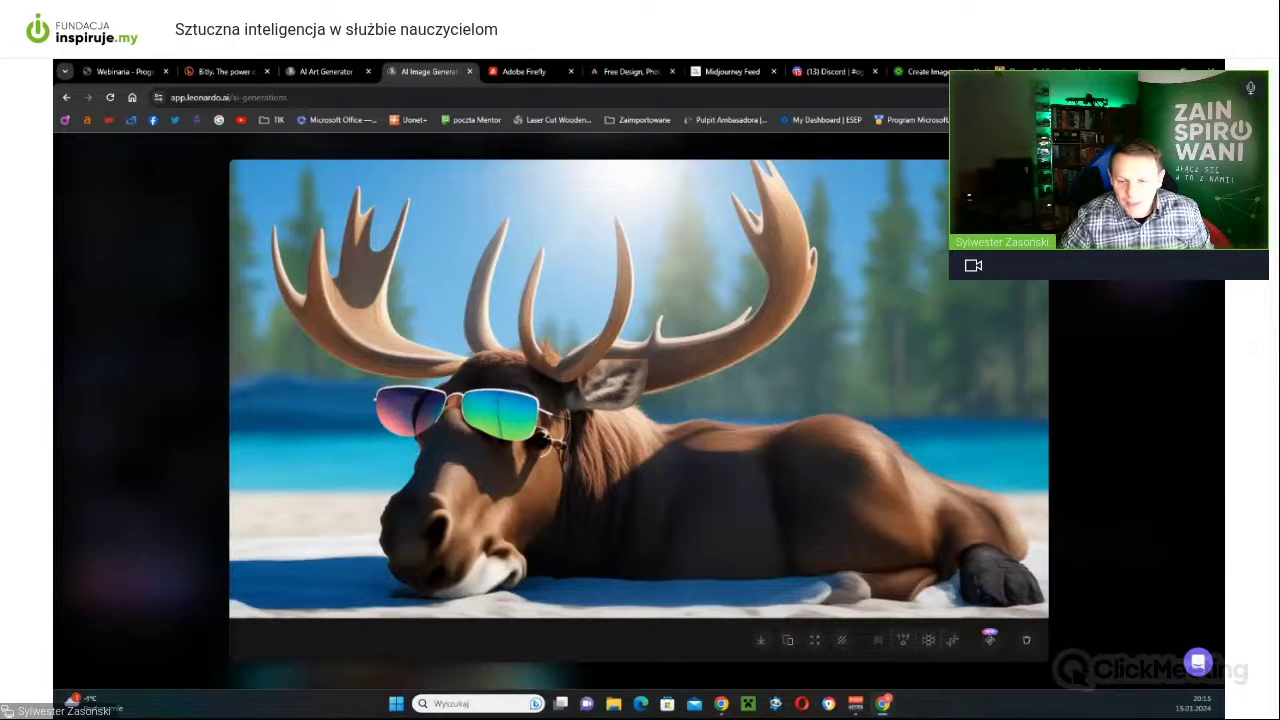
pyautogui.press('Escape')
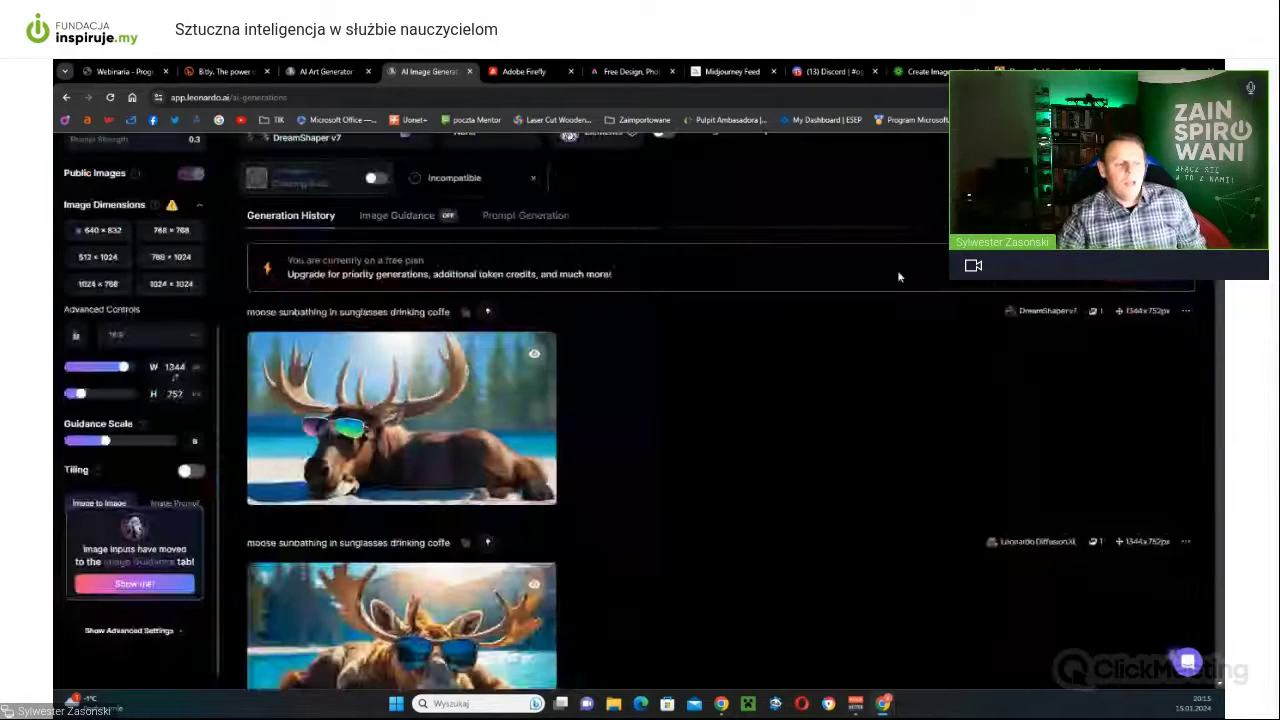